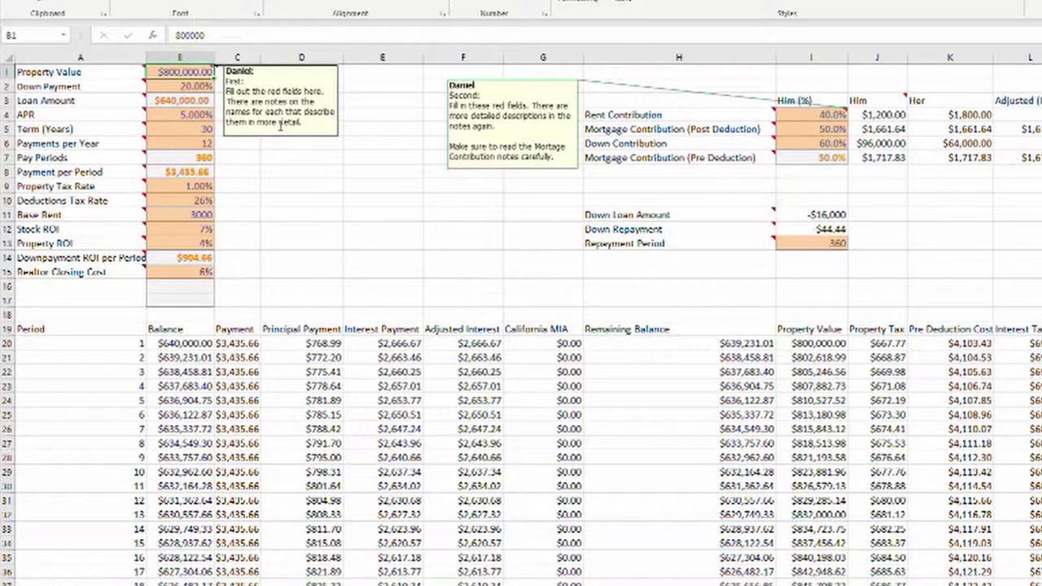
Examine the loan inputs in column B, from Property Value and Down Payment through Loan Amount, APR, Term and Payments per Year.
left_click(309, 219)
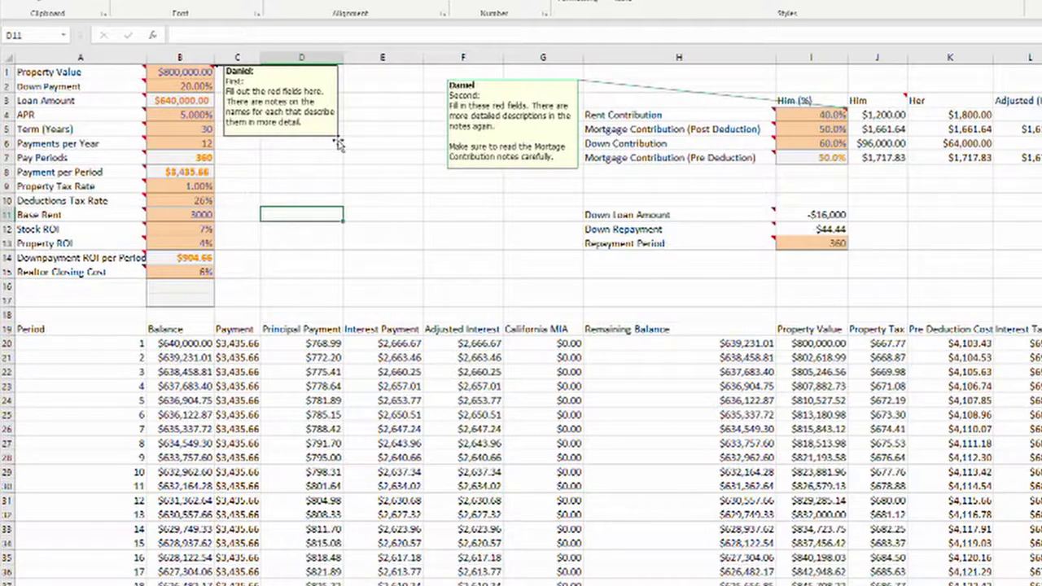
left_click(181, 74)
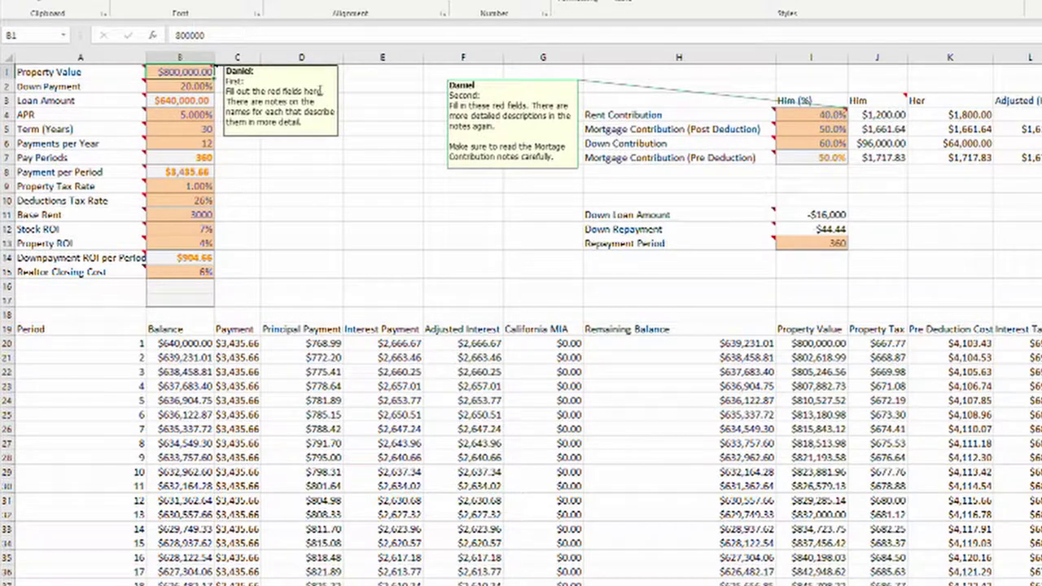
left_click(175, 86)
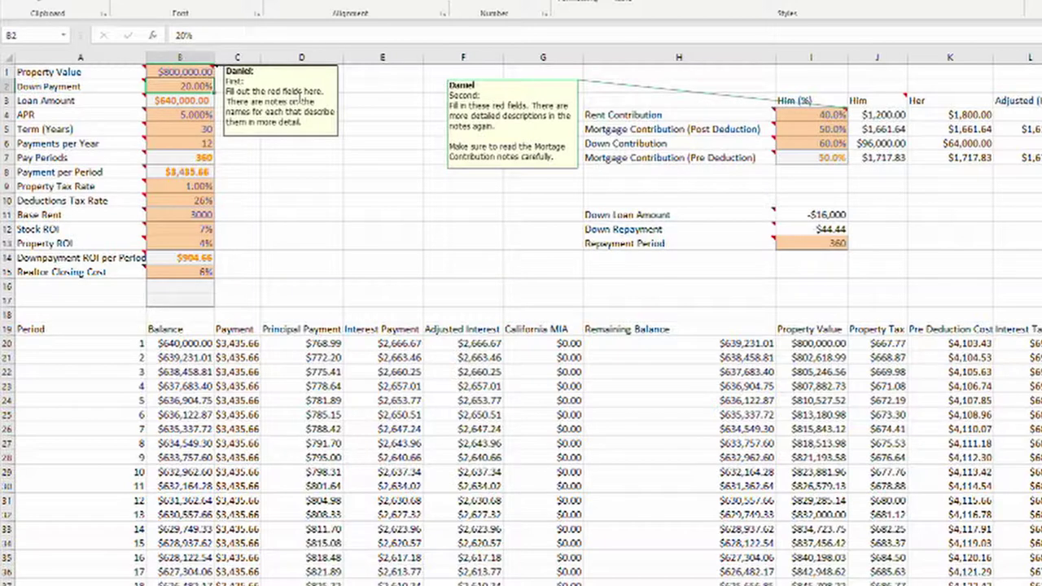
left_click(195, 102)
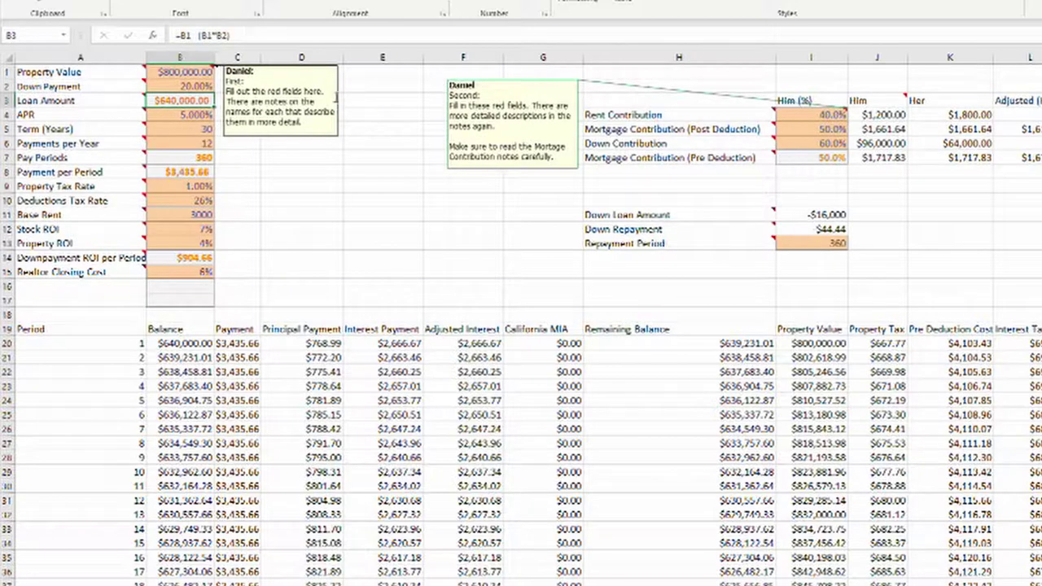
left_click(196, 115)
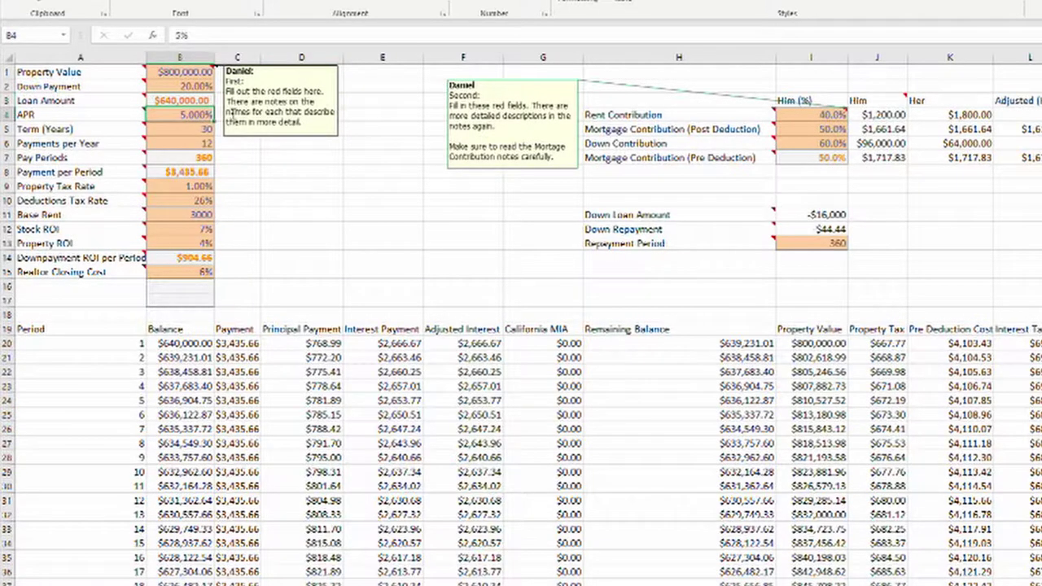
left_click(205, 130)
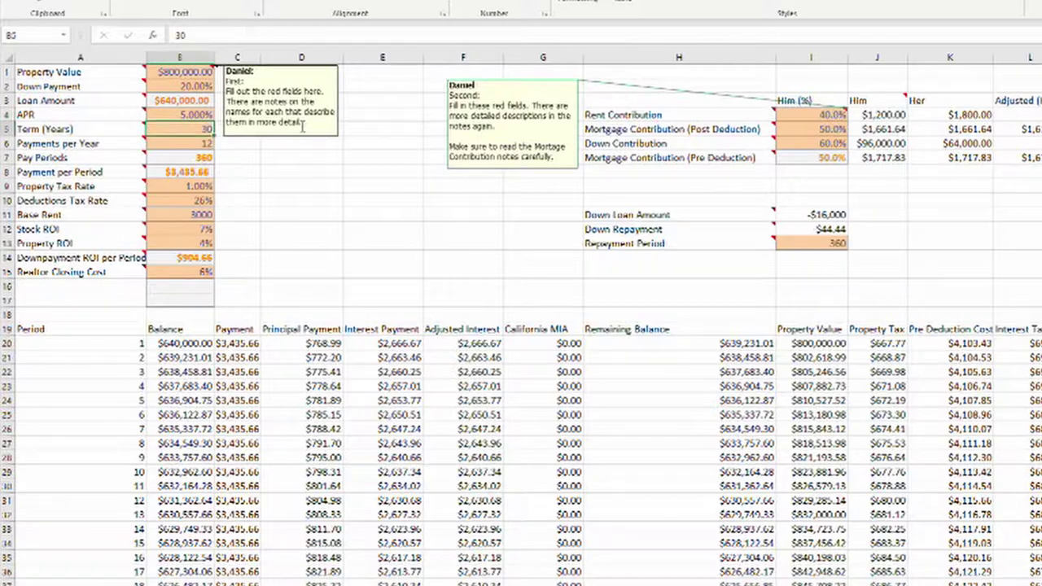
left_click(206, 143)
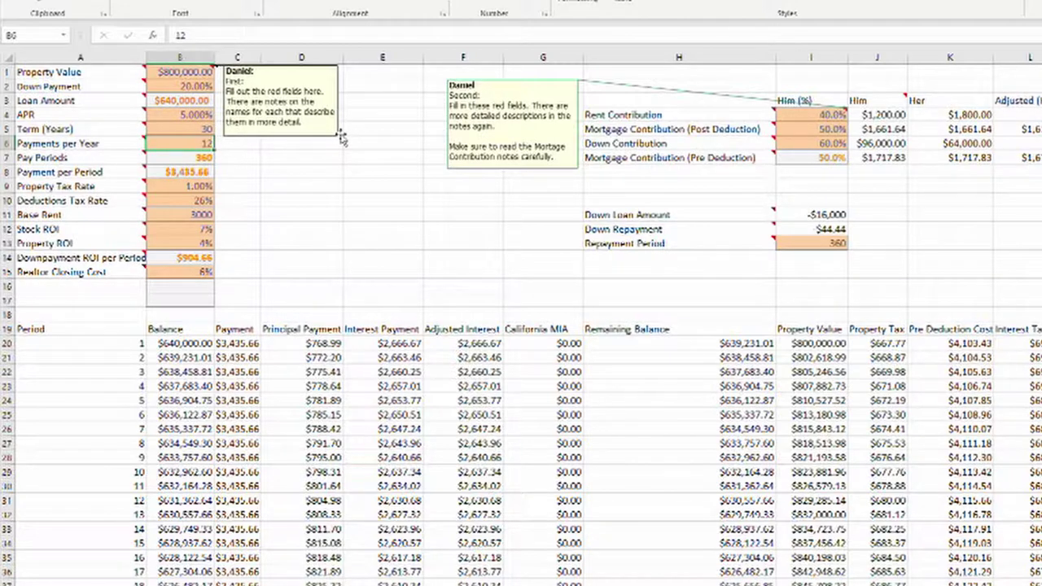
Examine the tax rates, Base Rent, Stock and Property ROI, Downpayment ROI per Period formula and Realtor Closing Cost in column B.
left_click(179, 187)
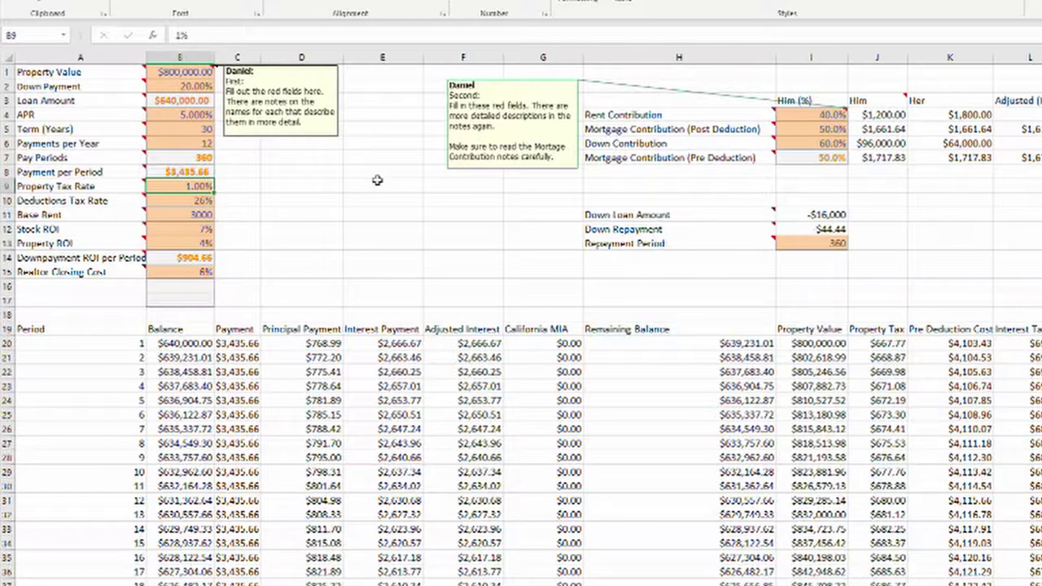
left_click(199, 201)
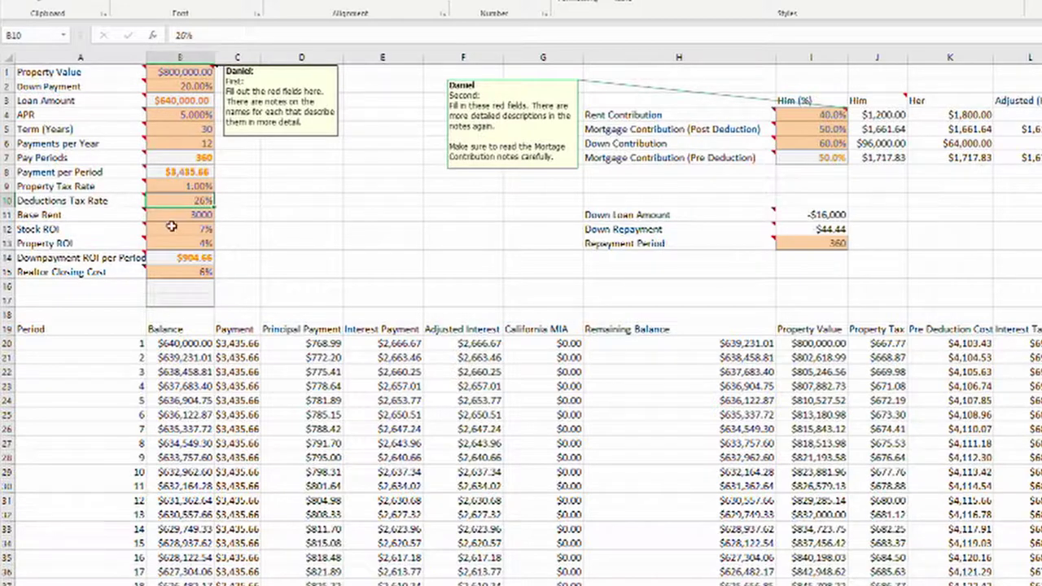
left_click(202, 214)
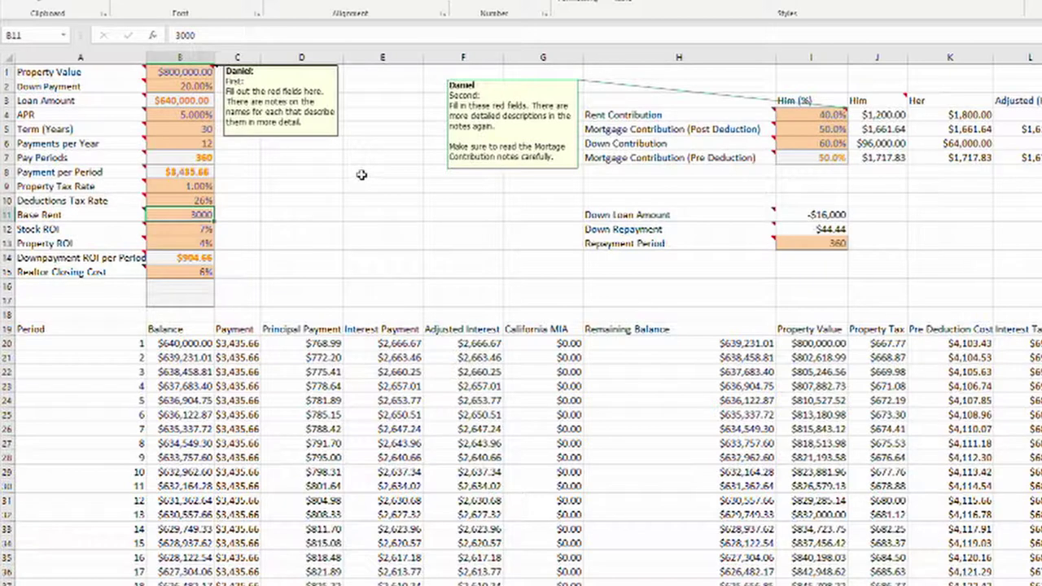
left_click(196, 226)
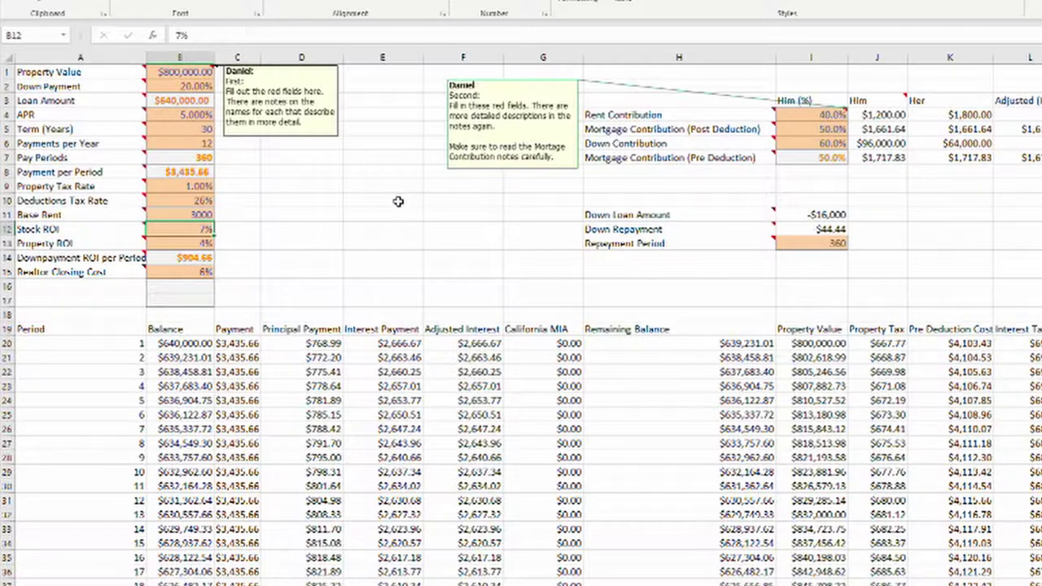
left_click(182, 244)
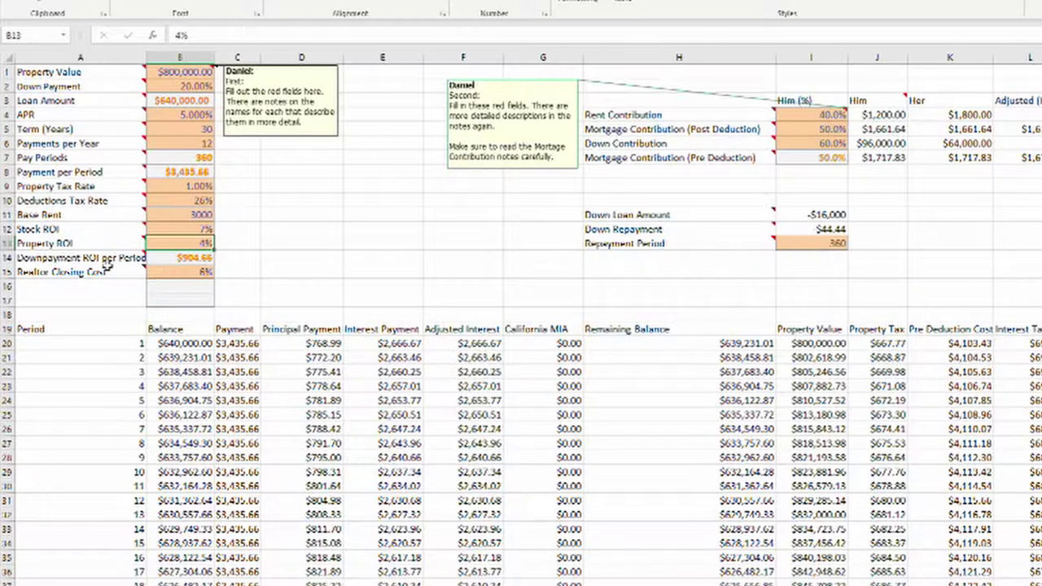
mouse_move(94, 266)
left_click(173, 258)
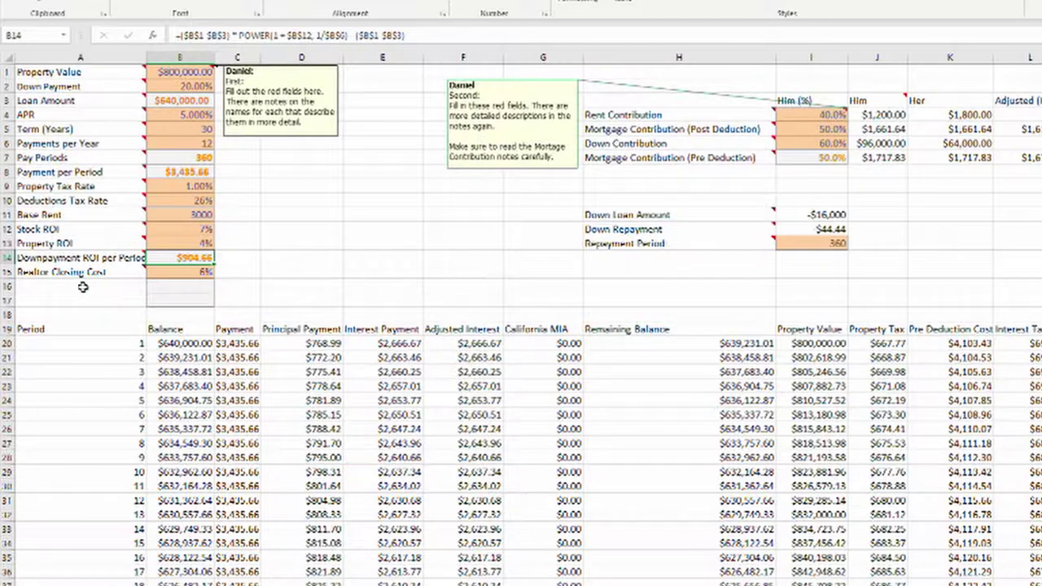
left_click(175, 269)
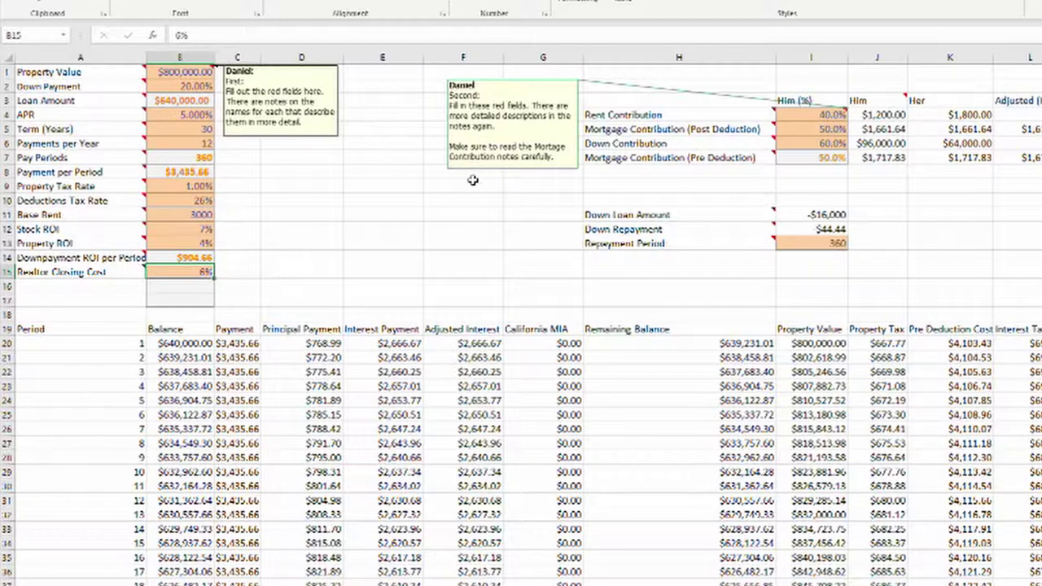
Examine the Rent Contribution percentage, the explanatory notes on the loan field labels, and the Base Rent it applies to.
left_click(740, 87)
left_click(820, 114)
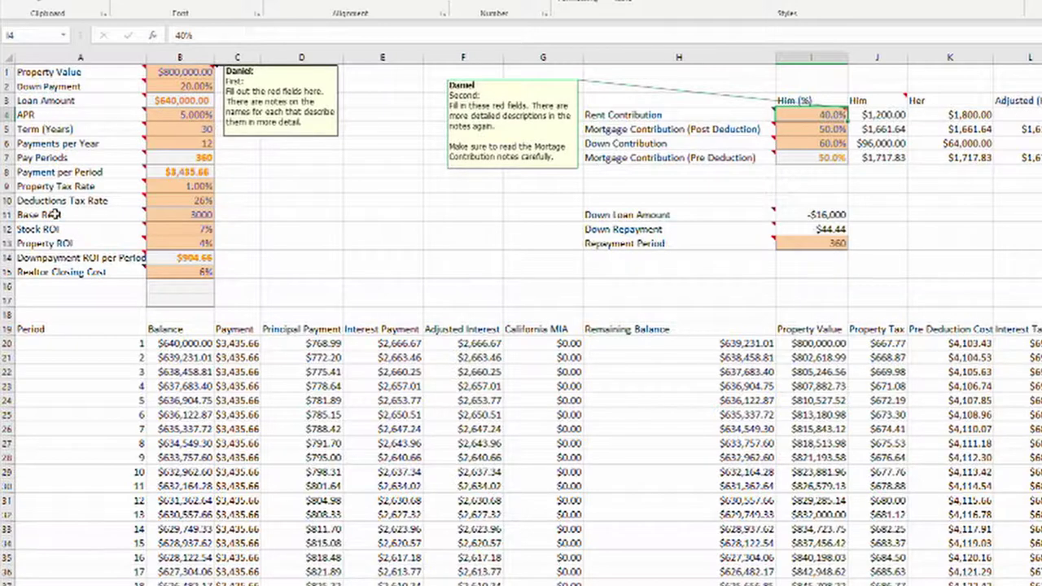
mouse_move(51, 72)
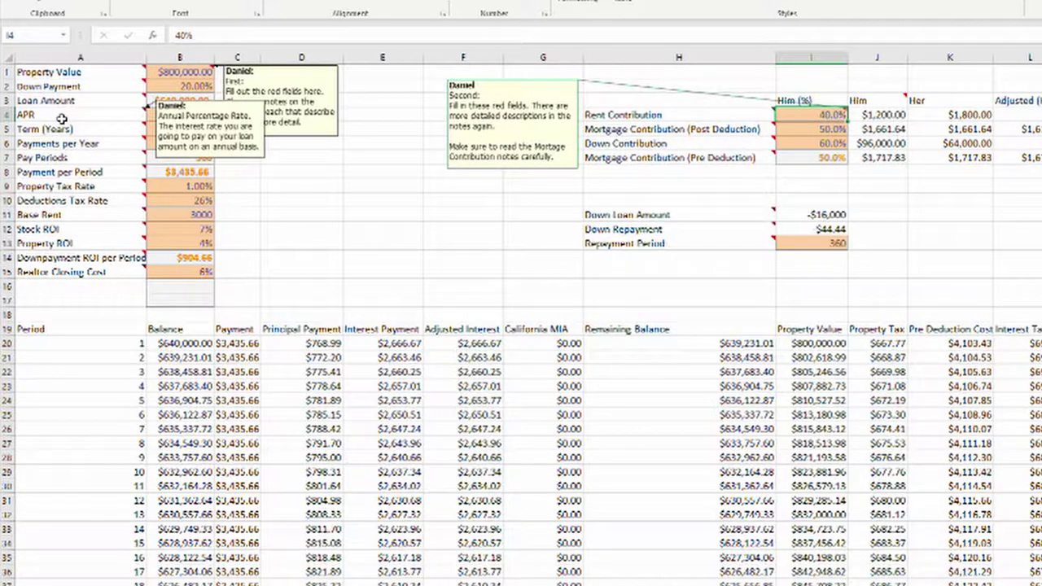
mouse_move(63, 130)
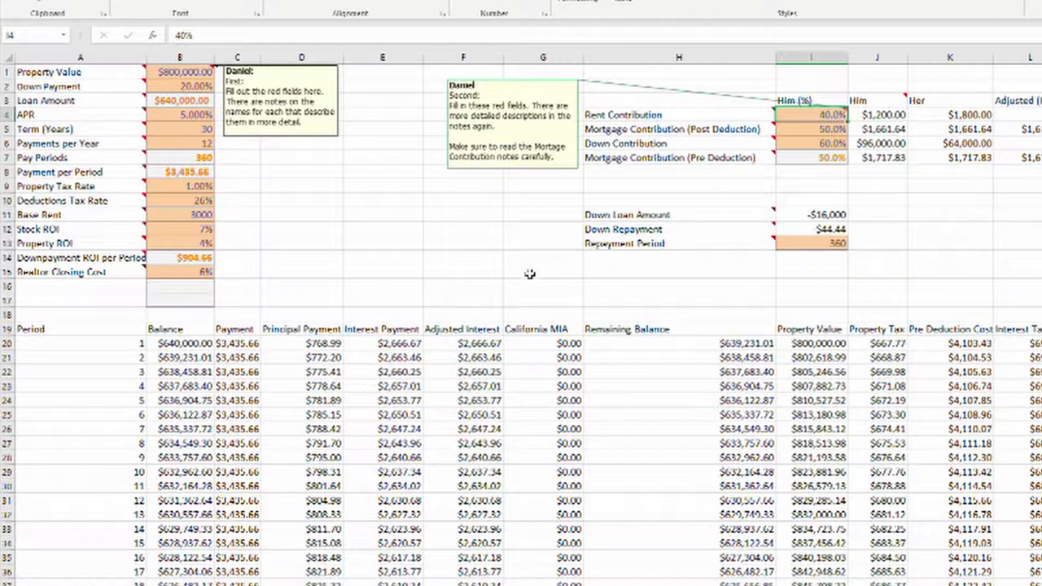
mouse_move(651, 229)
left_click(175, 215)
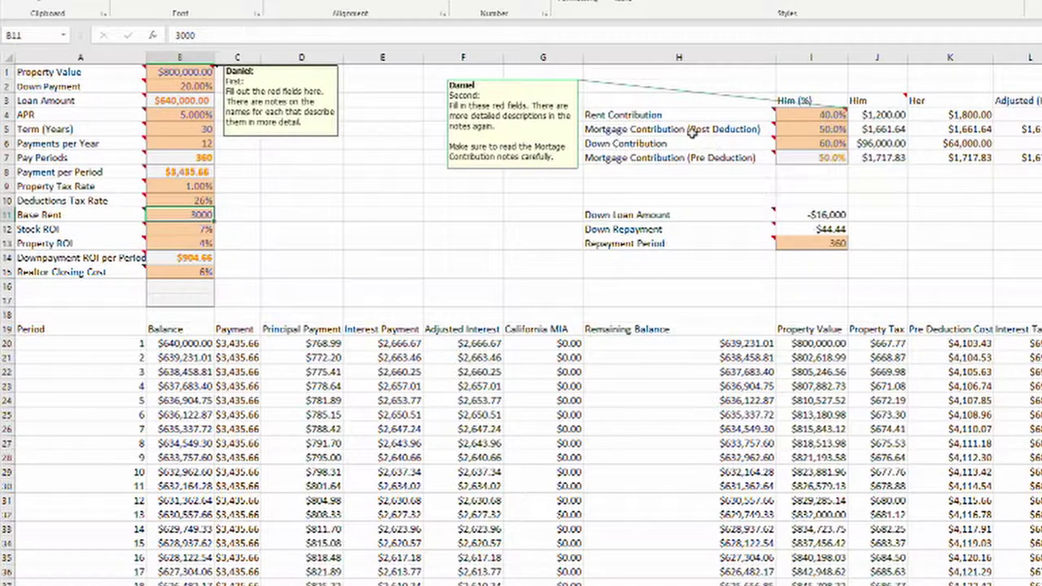
Examine the post-deduction Mortgage Contribution and Down Contribution percentages and the formulas splitting both amounts between Him and Her.
left_click(824, 128)
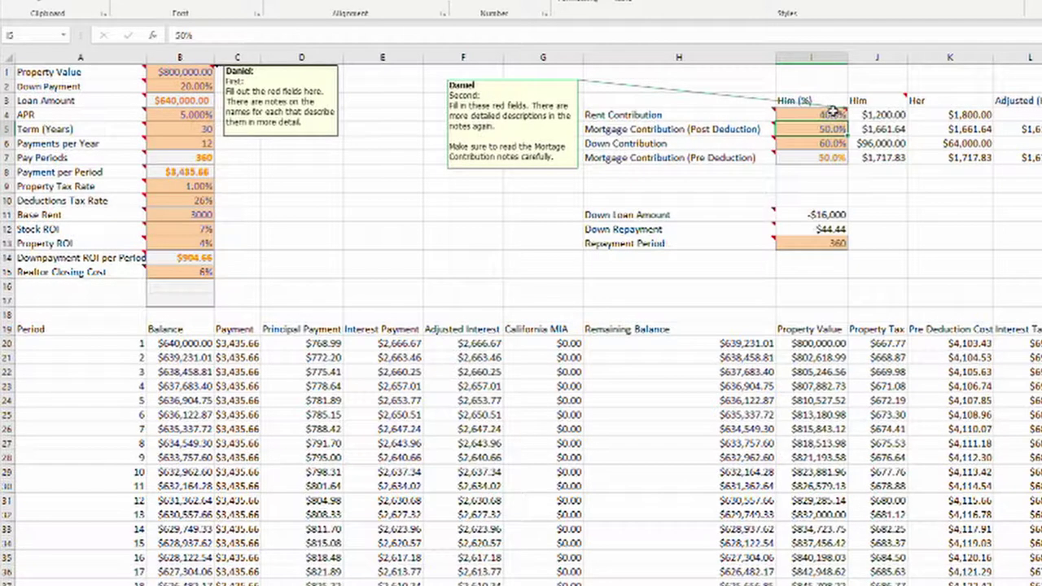
left_click(809, 144)
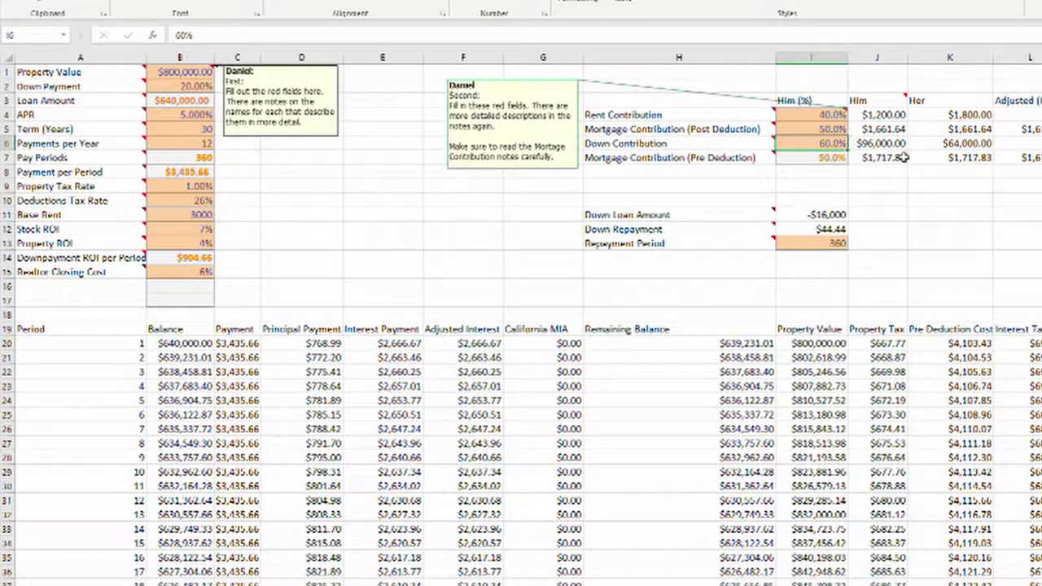
left_click(824, 130)
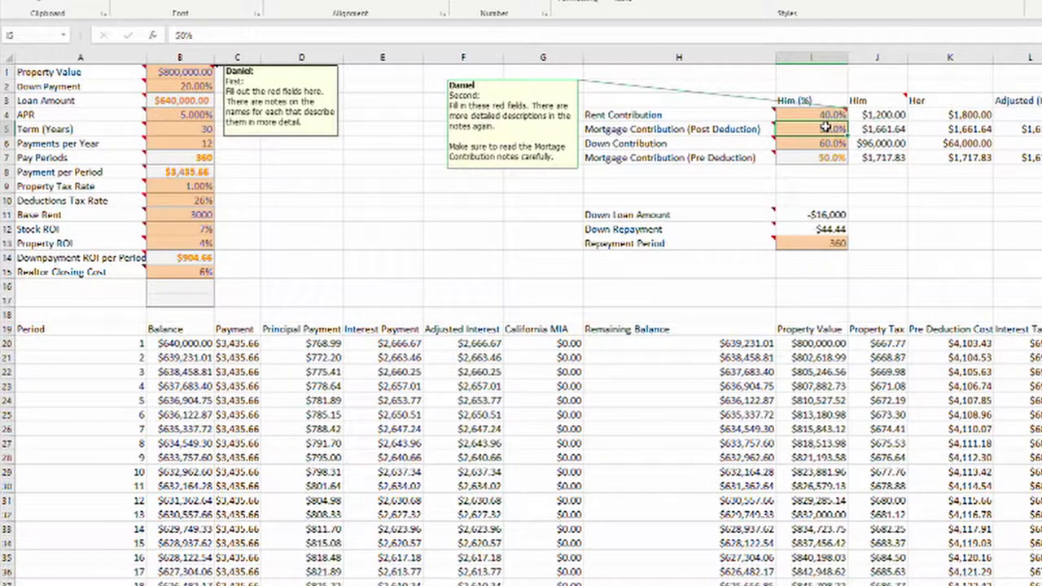
left_click(883, 128)
key("Right")
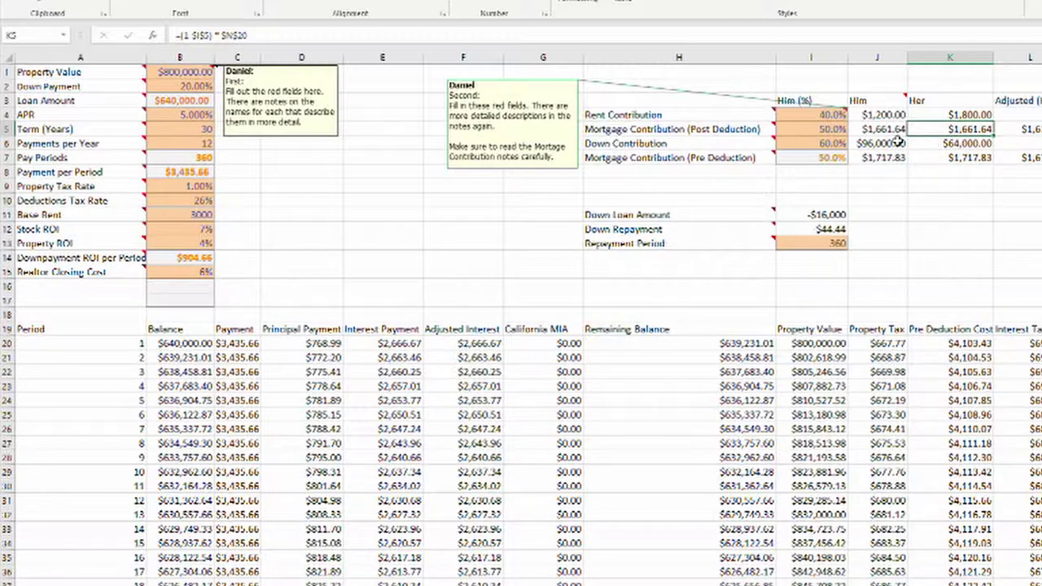
left_click(884, 144)
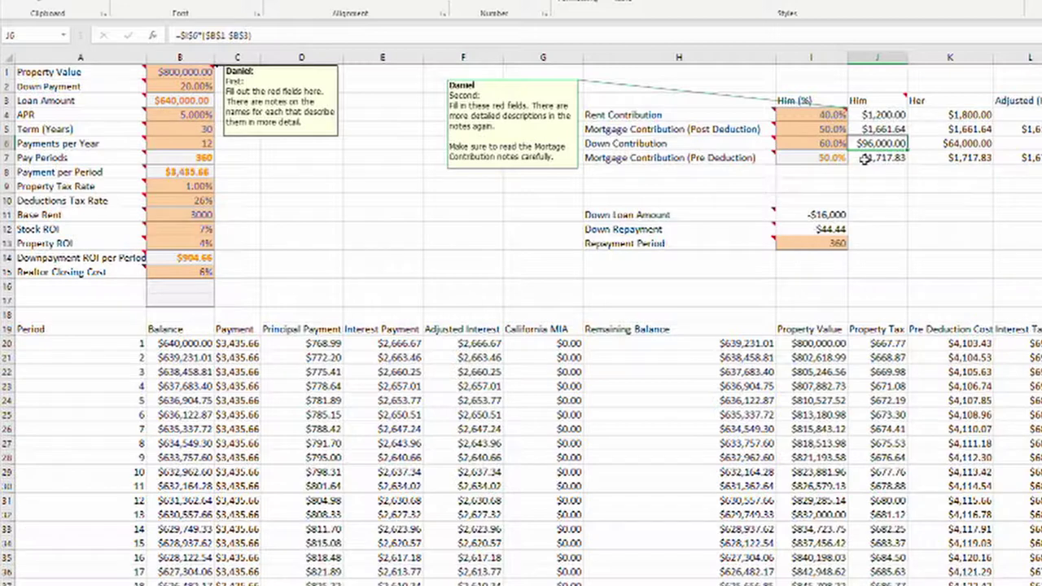
left_click(925, 150)
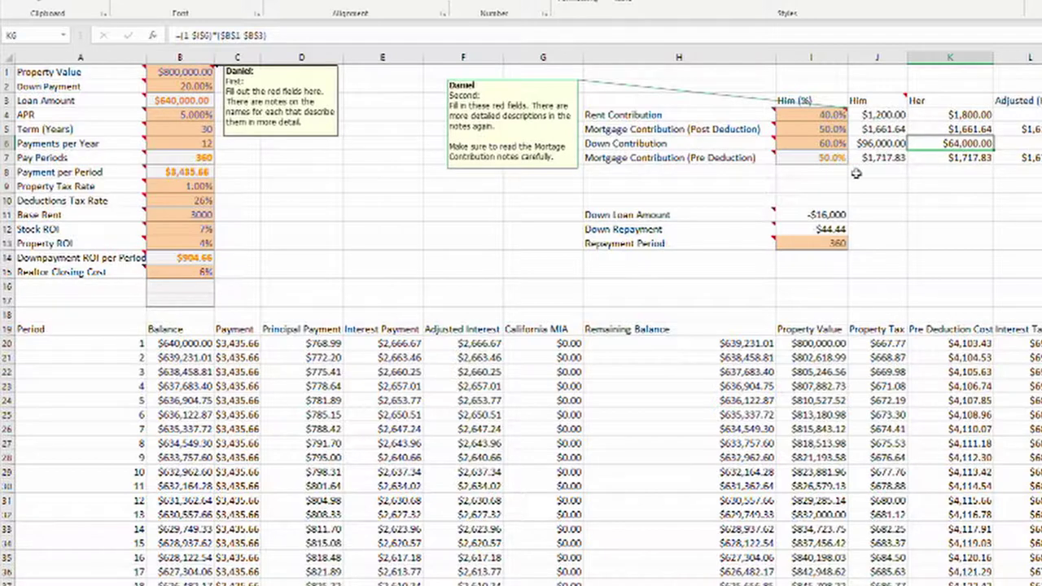
Examine the Down Loan Amount and Down Repayment formulas against the Down Contribution percentage they depend on.
left_click(838, 215)
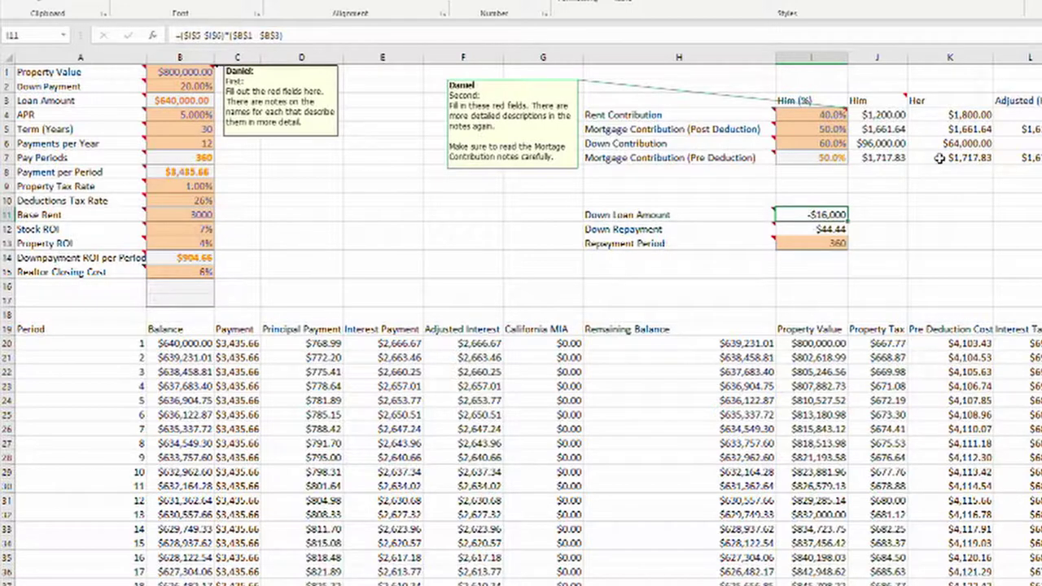
left_click(835, 142)
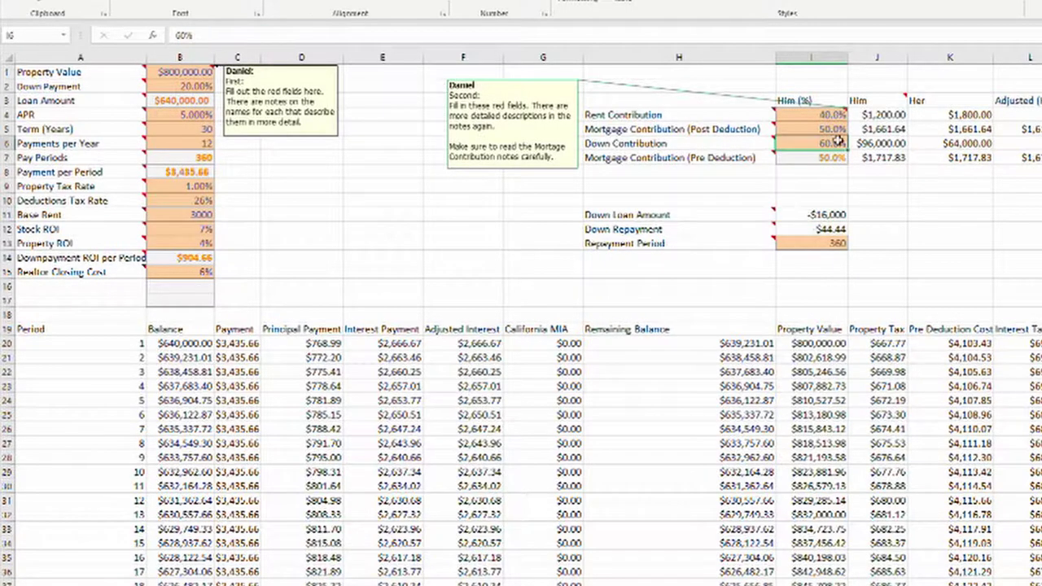
left_click(809, 212)
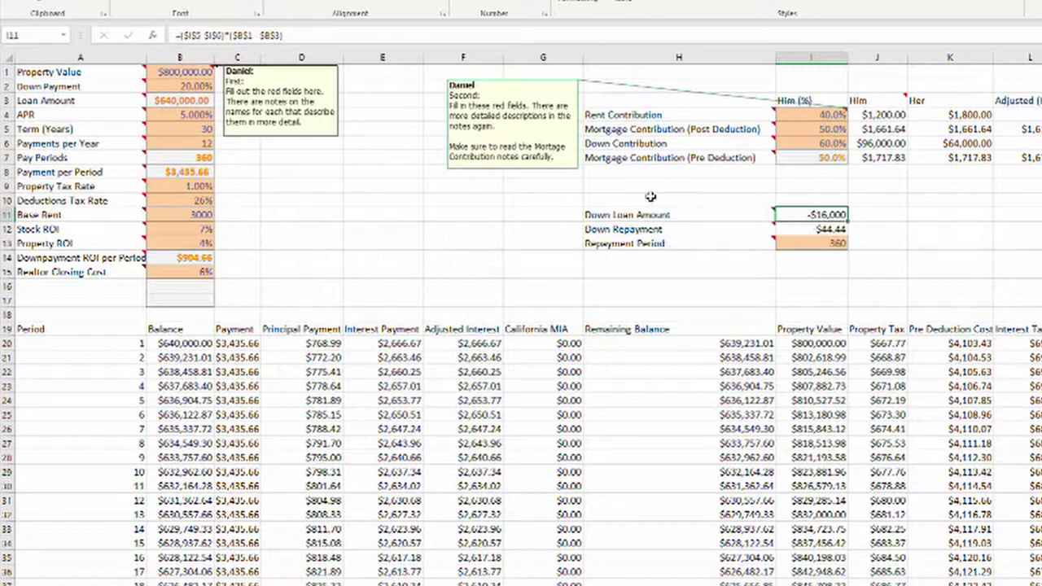
left_click(824, 230)
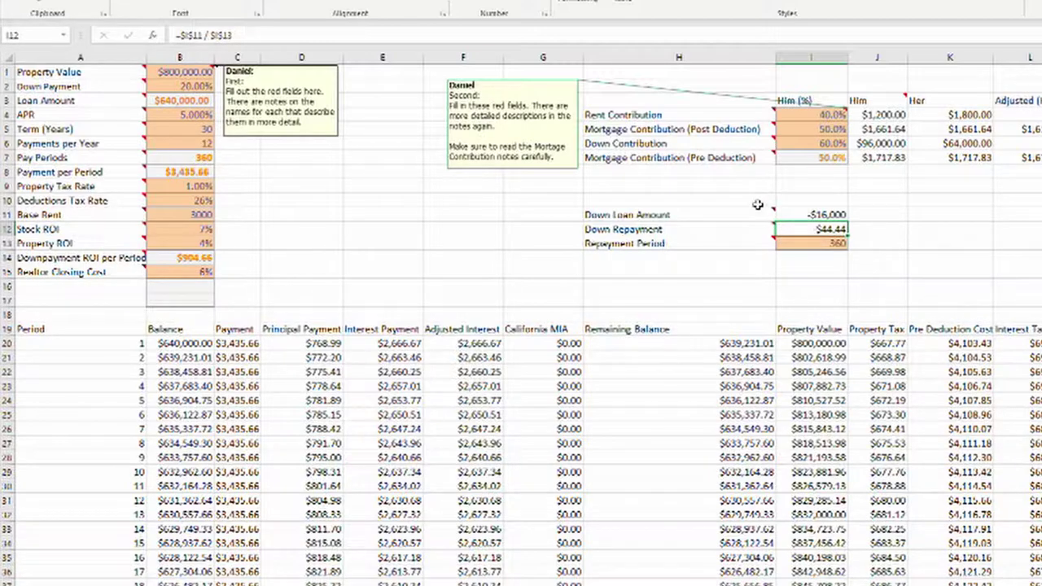
mouse_move(732, 220)
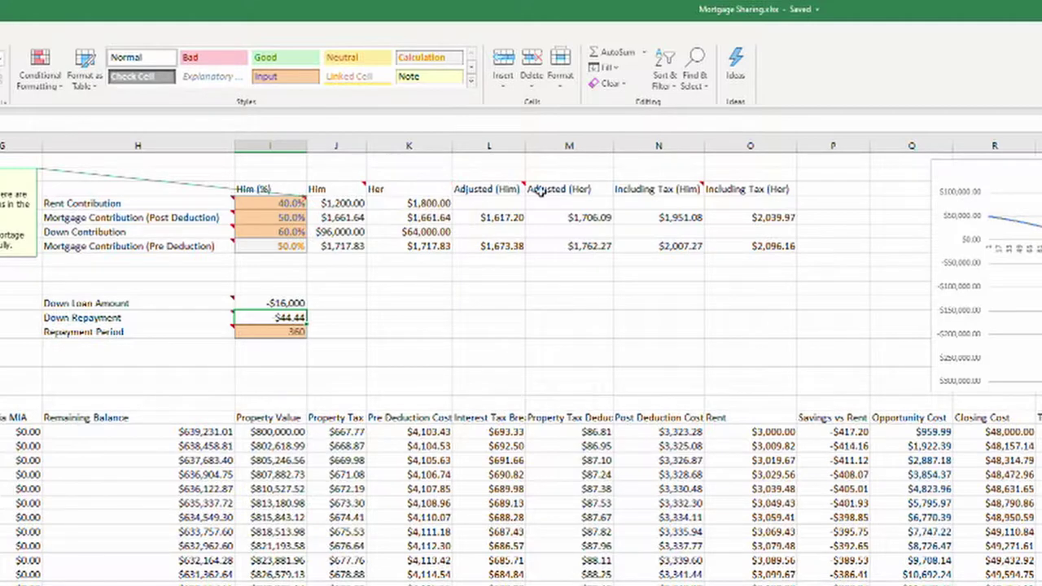
Review the Him, Her, Adjusted and Including Tax column headings in row 3 and read the note on Including Tax (Him).
left_click(327, 192)
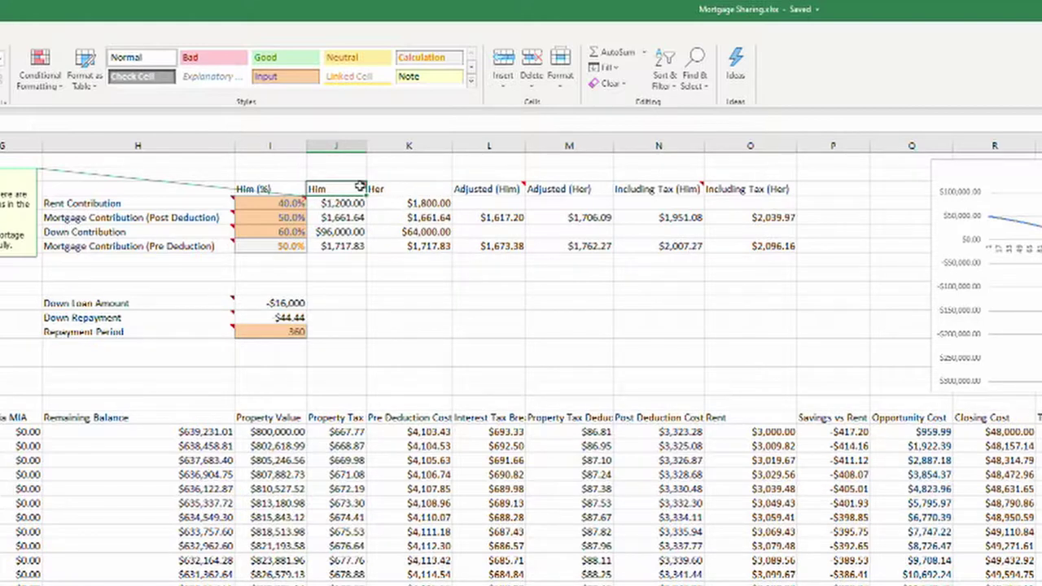
left_click(391, 188)
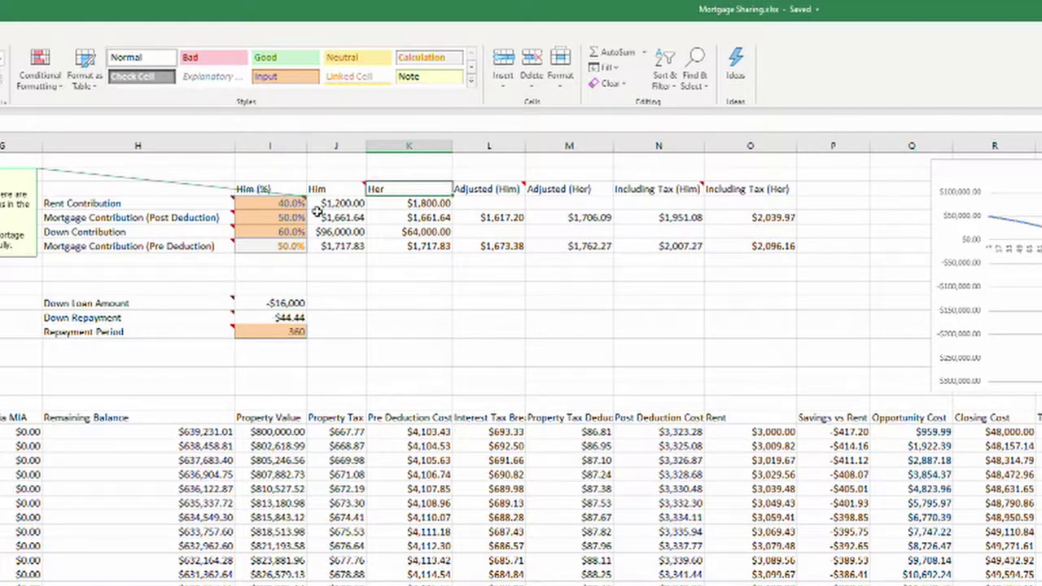
left_click(488, 189)
left_click(560, 189)
left_click(663, 189)
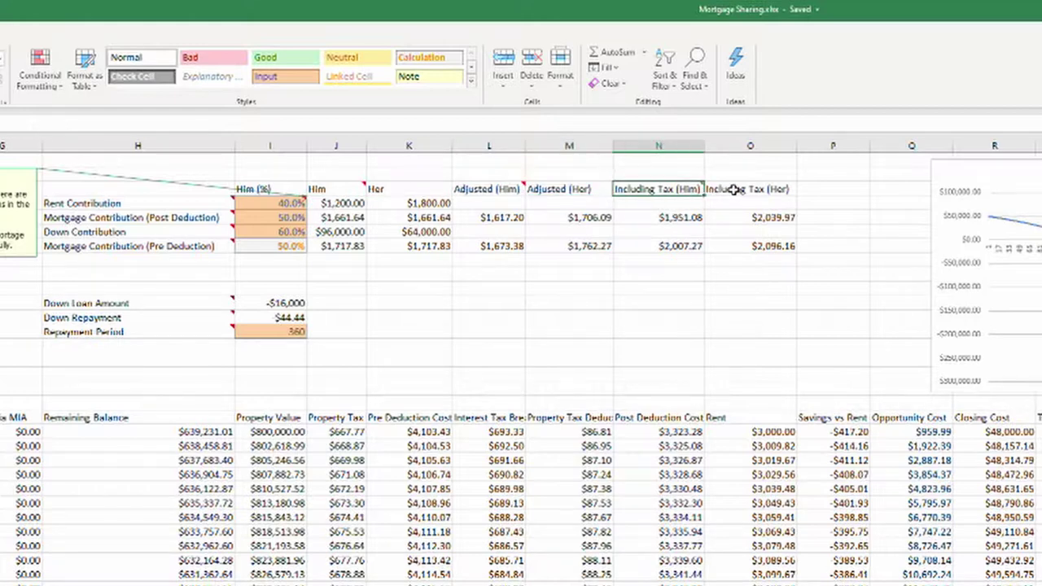
left_click(732, 189)
mouse_move(660, 183)
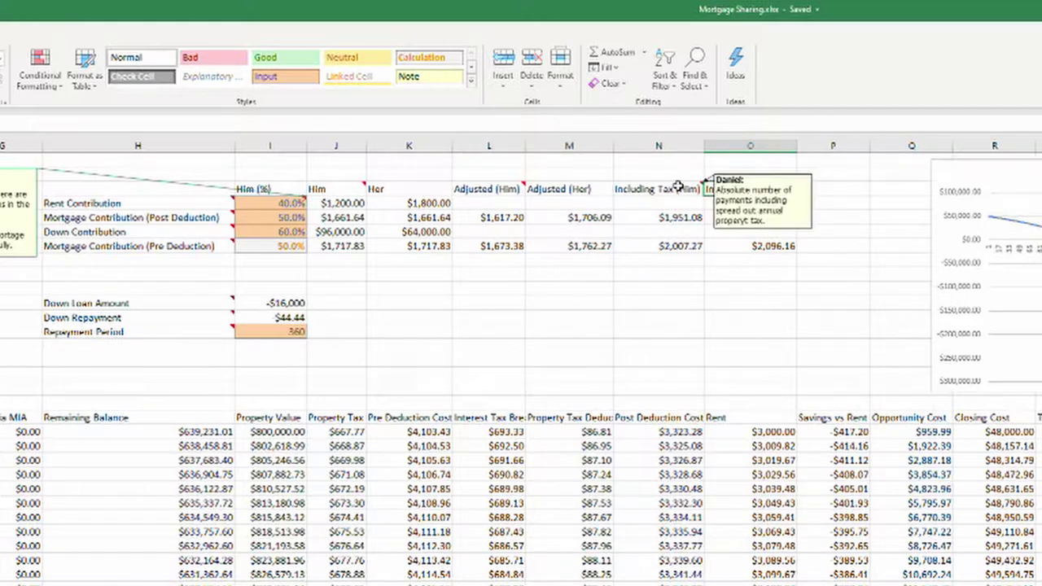
Examine Him's rent and post-deduction mortgage shares, then compare the Adjusted (Him) and Adjusted (Her) payments against the Down Repayment.
left_click(329, 203)
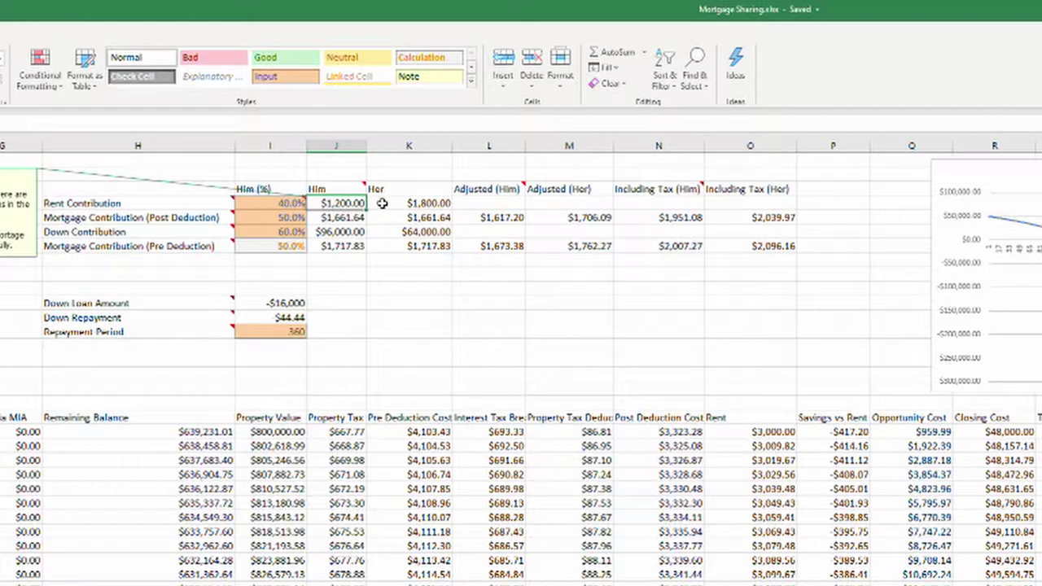
left_click(333, 217)
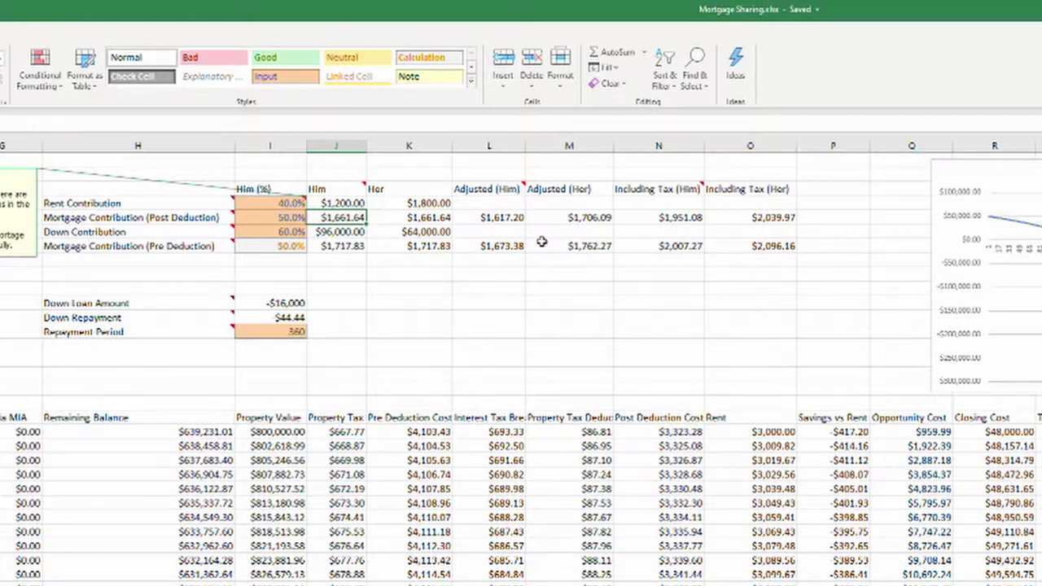
left_click(488, 188)
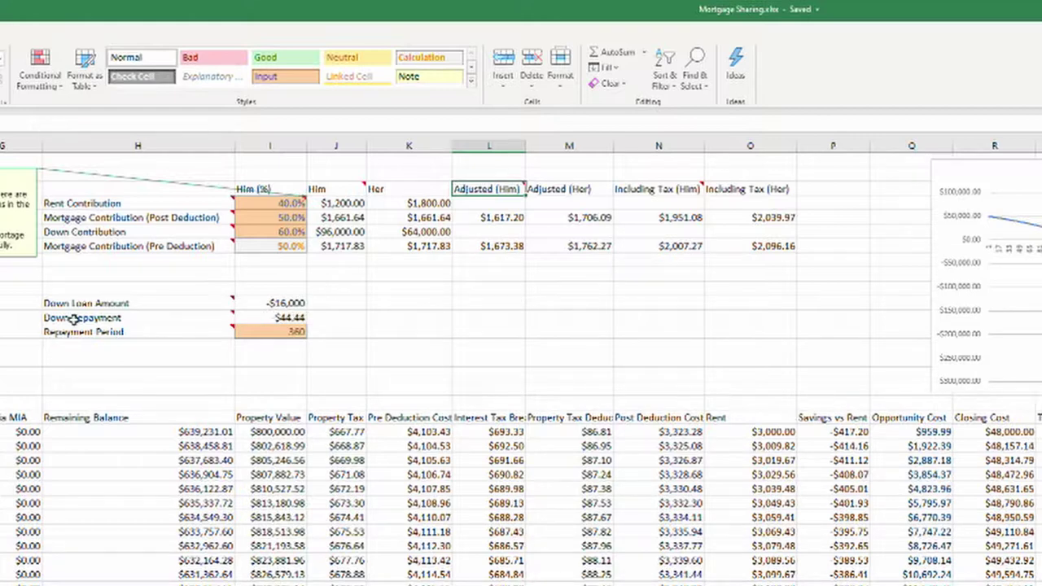
left_click(282, 319)
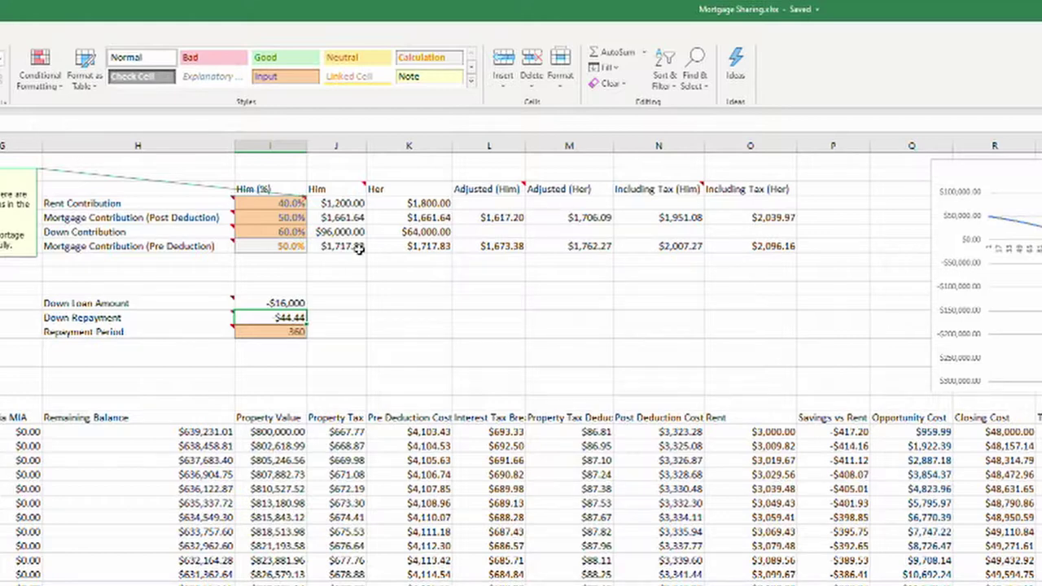
left_click(502, 217)
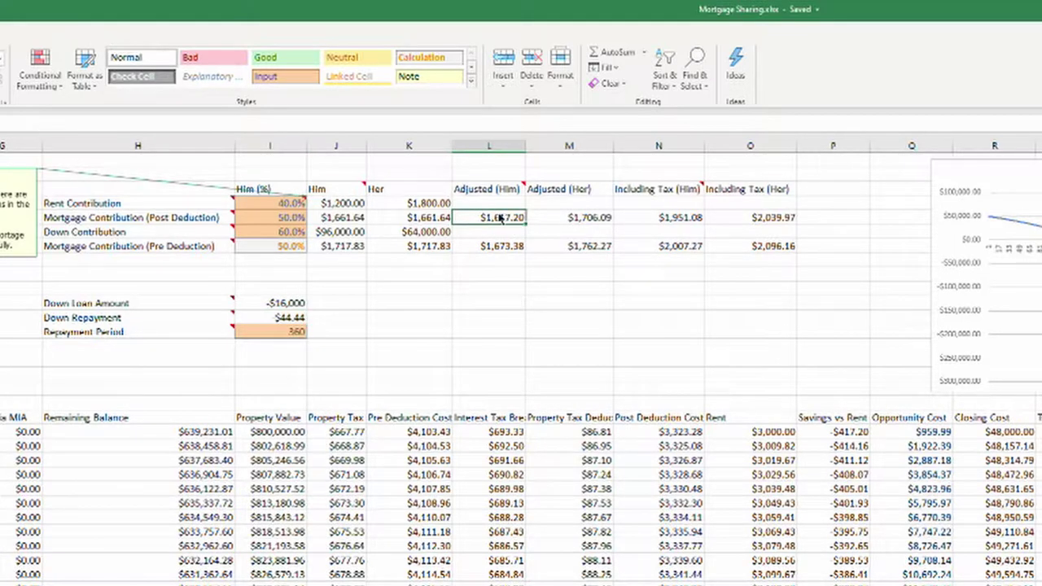
left_click(565, 219)
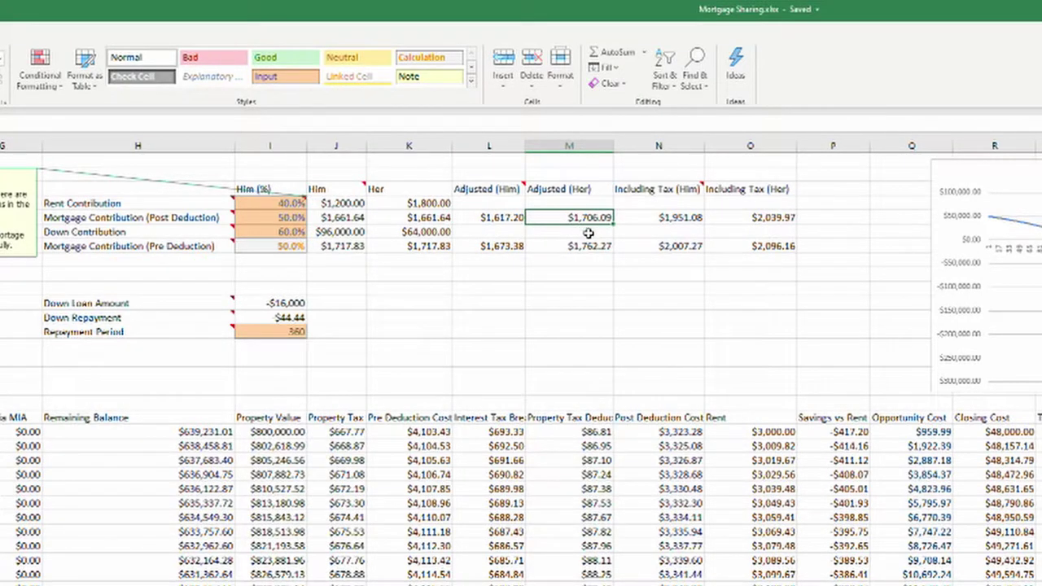
Examine the Including Tax (Him) and Including Tax (Her) headings and read the attached note on the property tax.
left_click(651, 190)
left_click(717, 192)
mouse_move(647, 188)
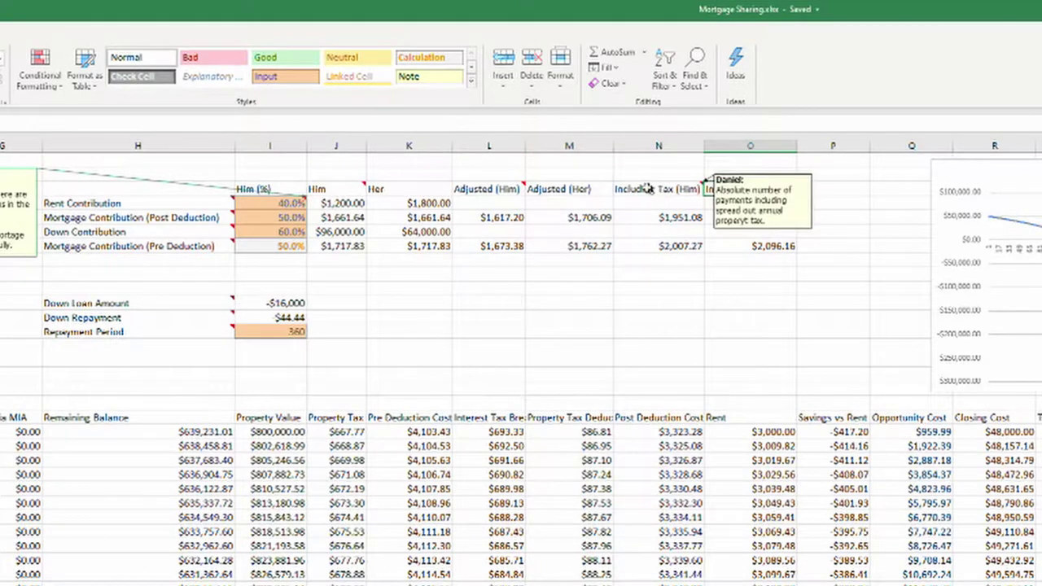
left_click(649, 189)
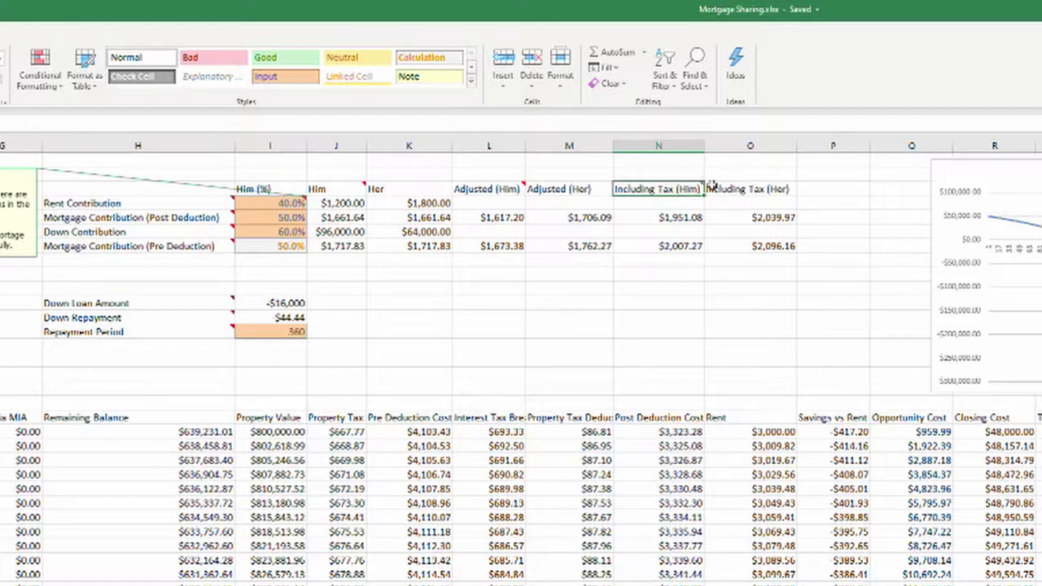
mouse_move(637, 189)
mouse_move(684, 199)
Compare the post-deduction and pre-deduction Mortgage Contribution rows across the Adjusted and Including Tax amounts for both people.
left_click(130, 218)
left_click(137, 248)
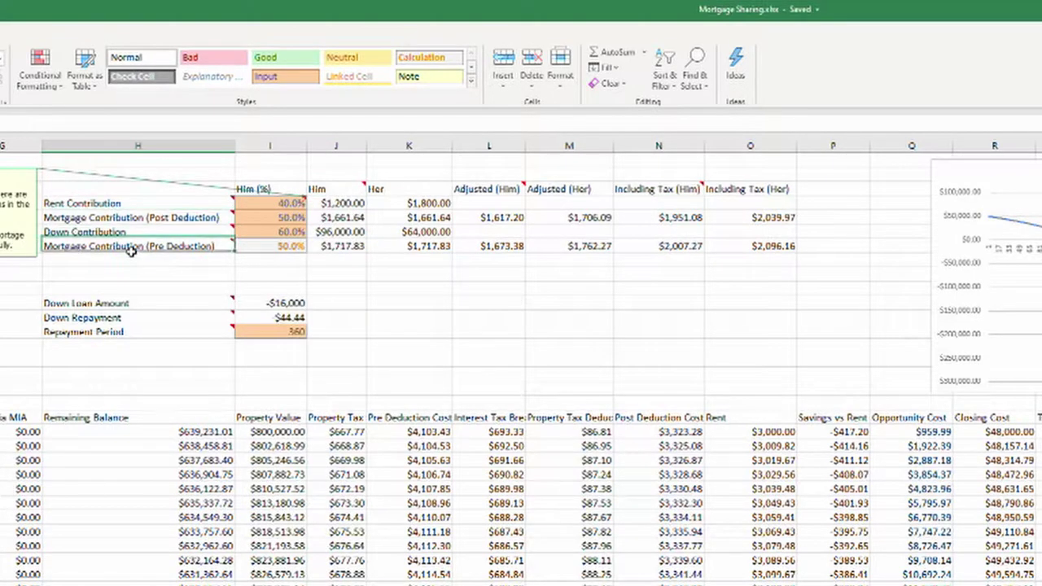
left_click(593, 246)
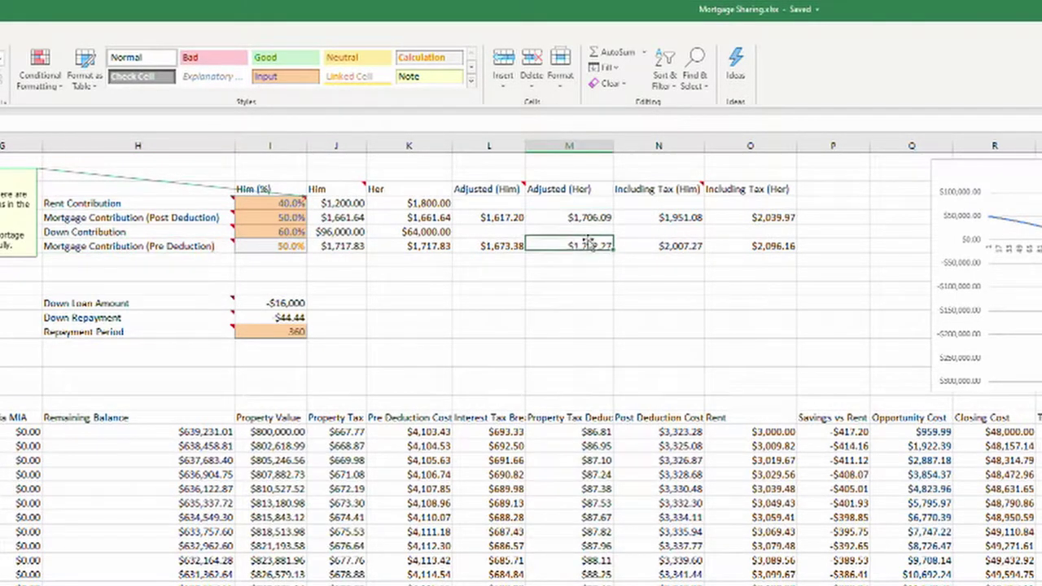
left_click(570, 217)
left_click(659, 217)
left_click(651, 244)
left_click(748, 247)
left_click(757, 218)
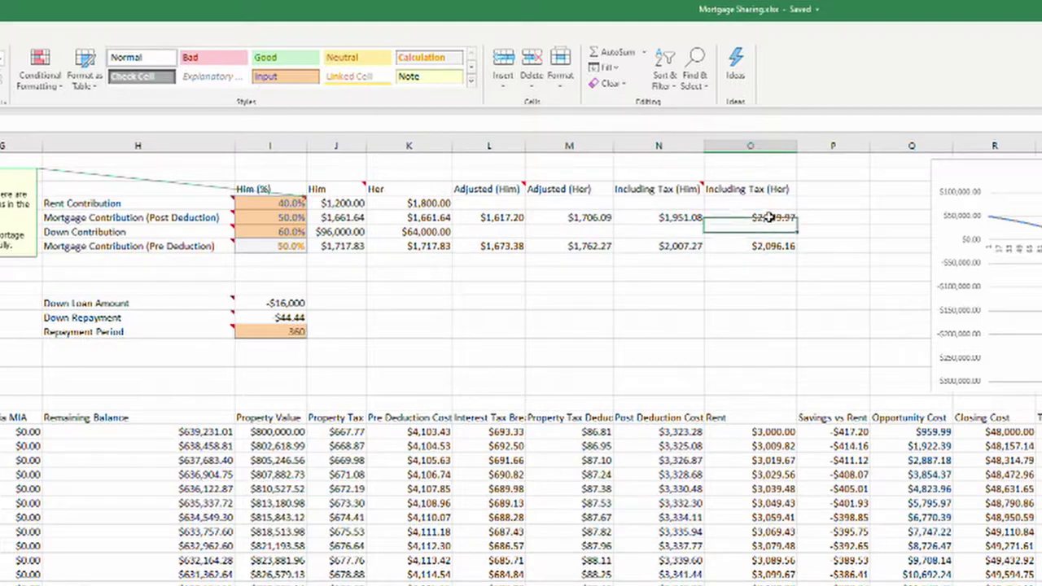
left_click(500, 248)
left_click(504, 259)
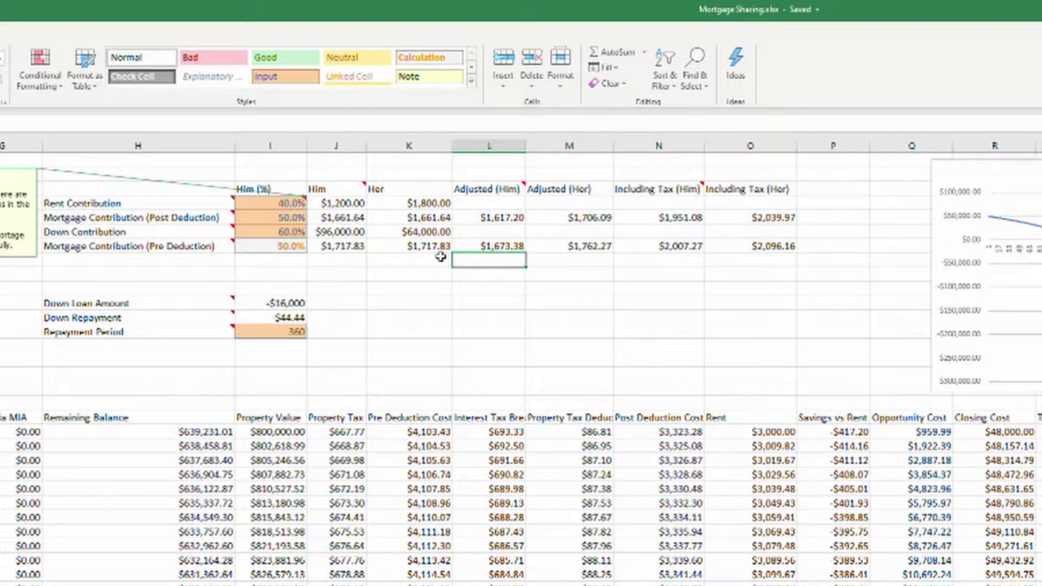
Review the post-deduction contribution from Him to Including Tax (Her), and locate Him's pre-deduction share.
left_click(138, 232)
left_click(157, 215)
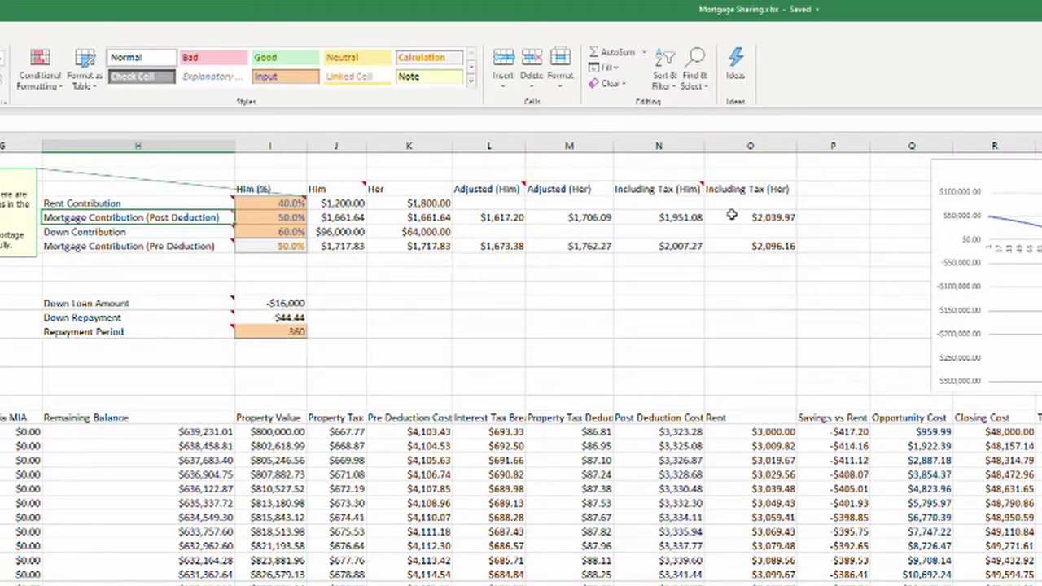
left_click(336, 216)
left_click(749, 217)
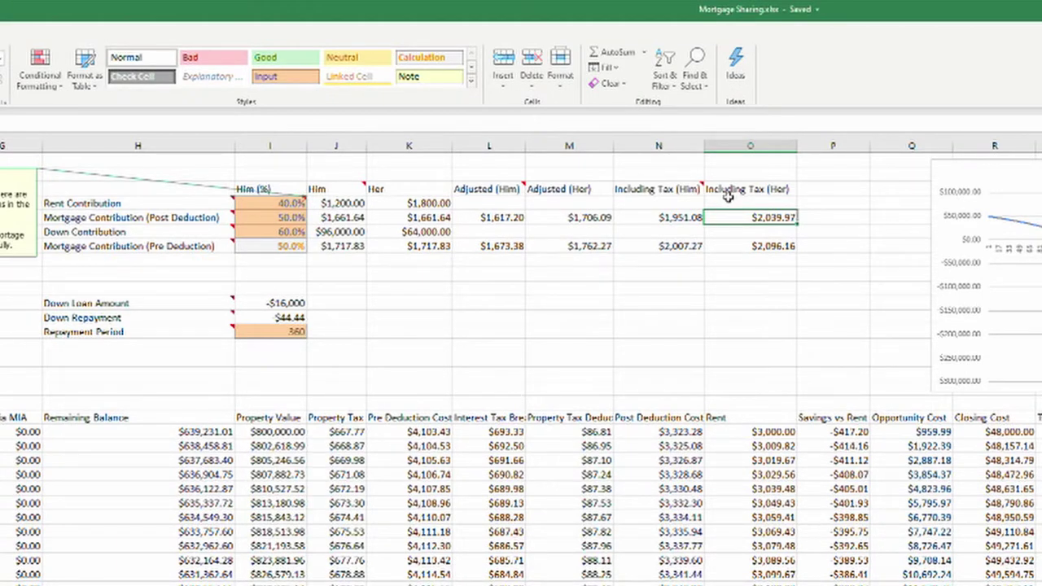
left_click(162, 247)
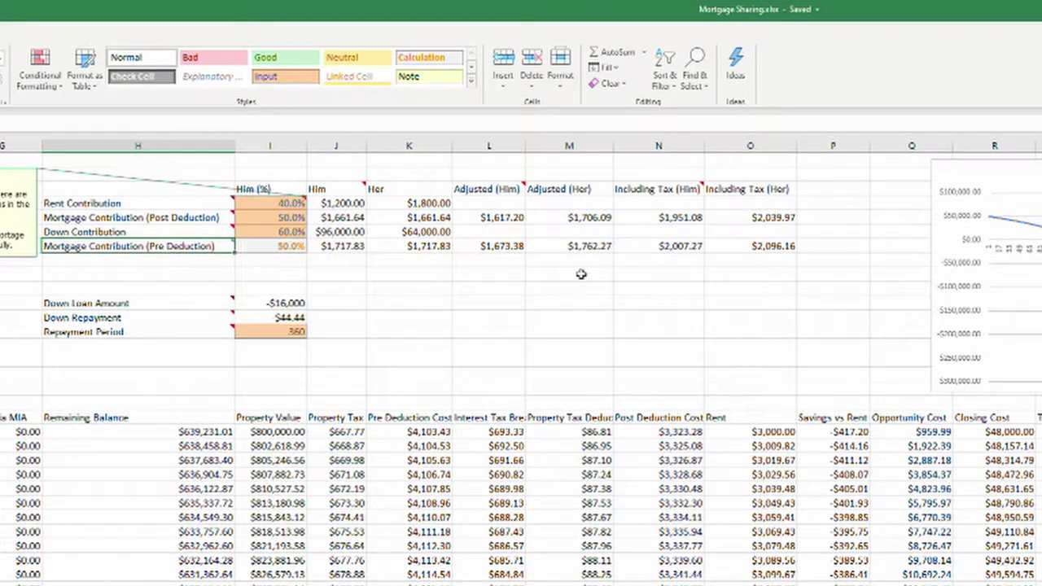
left_click(347, 249)
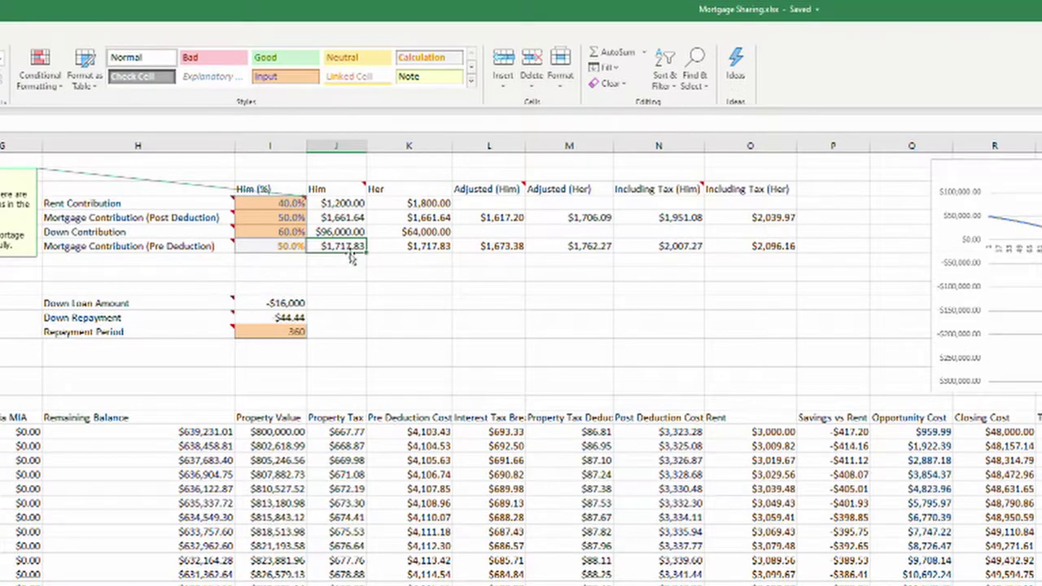
Trace the post-deduction and pre-deduction payment rows from the Him column to the Including Tax (Her) column.
left_click(350, 220)
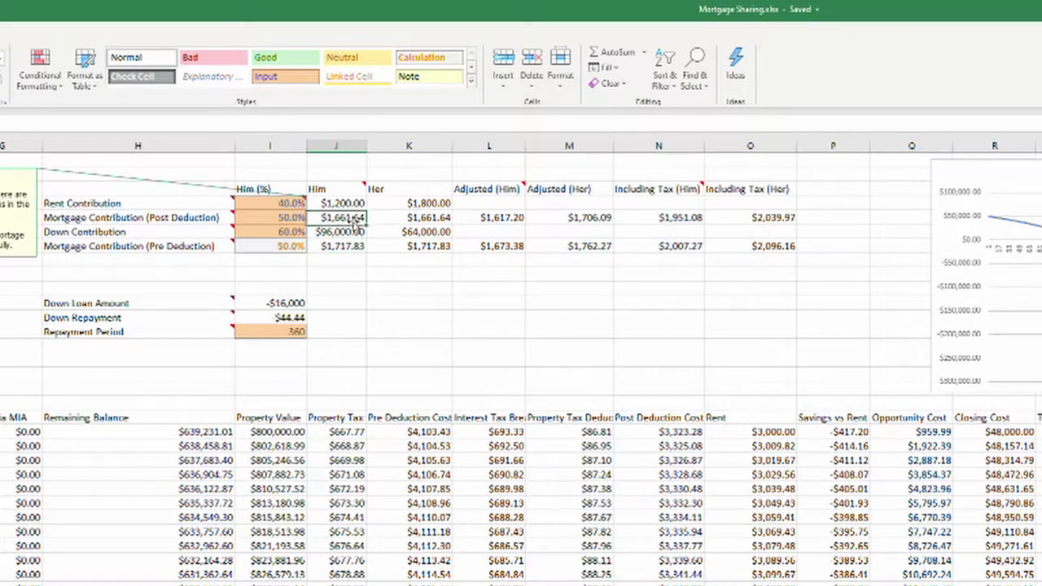
left_click(736, 217)
left_click(342, 220)
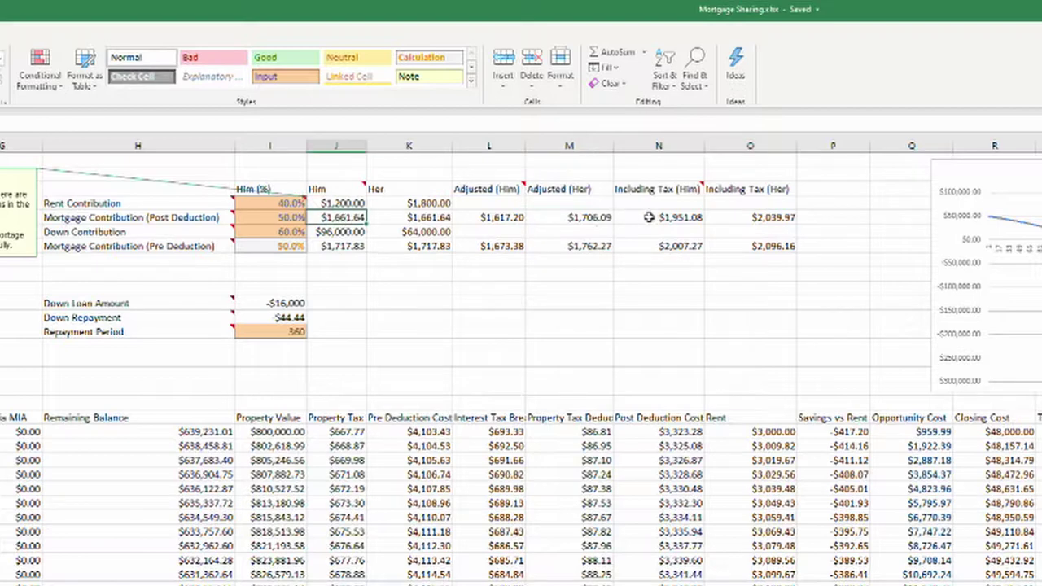
left_click(736, 216)
left_click(363, 222)
left_click(756, 246)
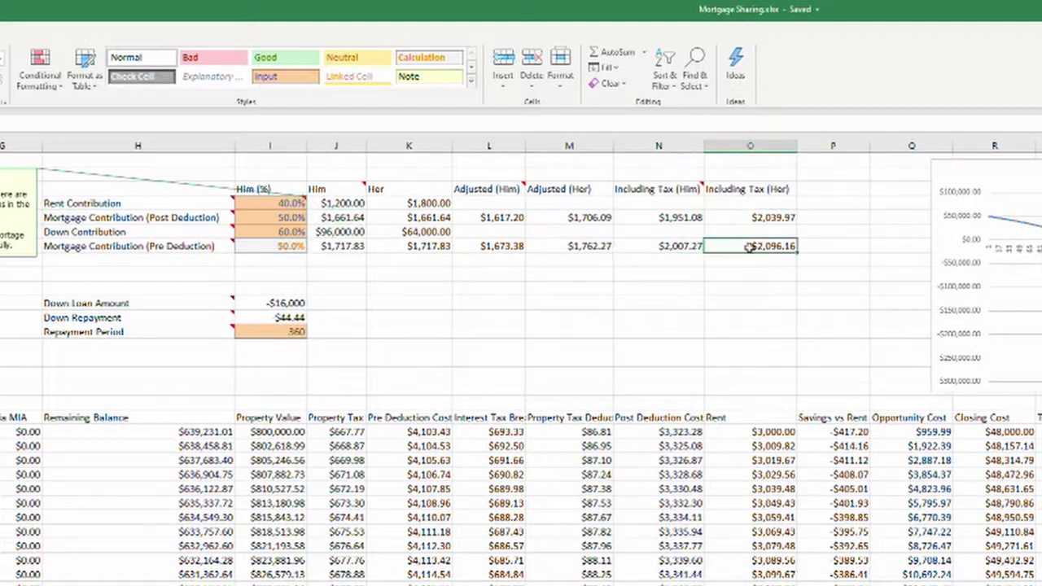
left_click(362, 248)
left_click(741, 244)
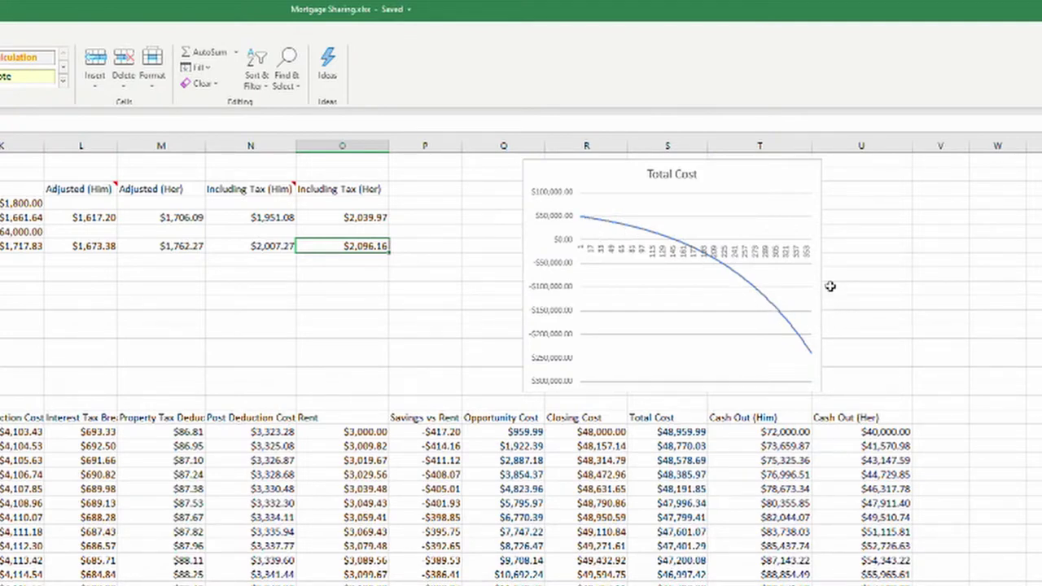
Examine the first values in the Cash Out (Him) and Cash Out (Her) columns of the payment schedule.
left_click(884, 262)
left_click(922, 228)
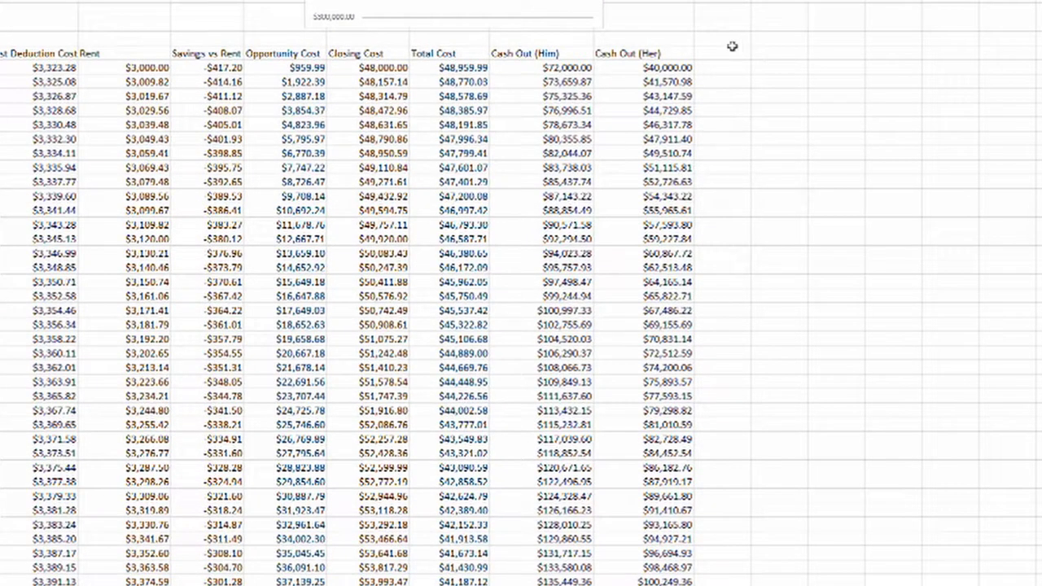
left_click(562, 79)
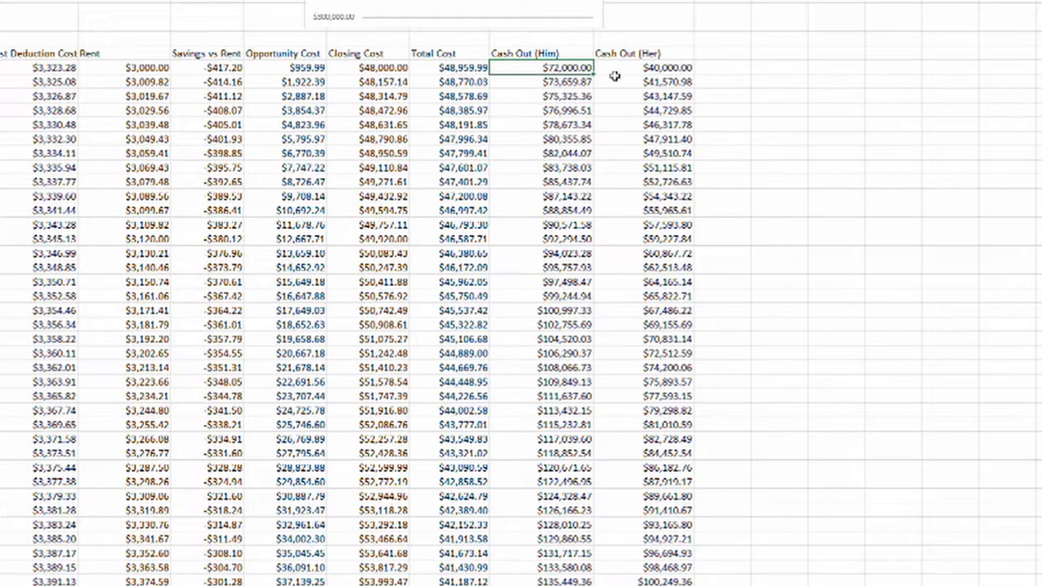
left_click(651, 79)
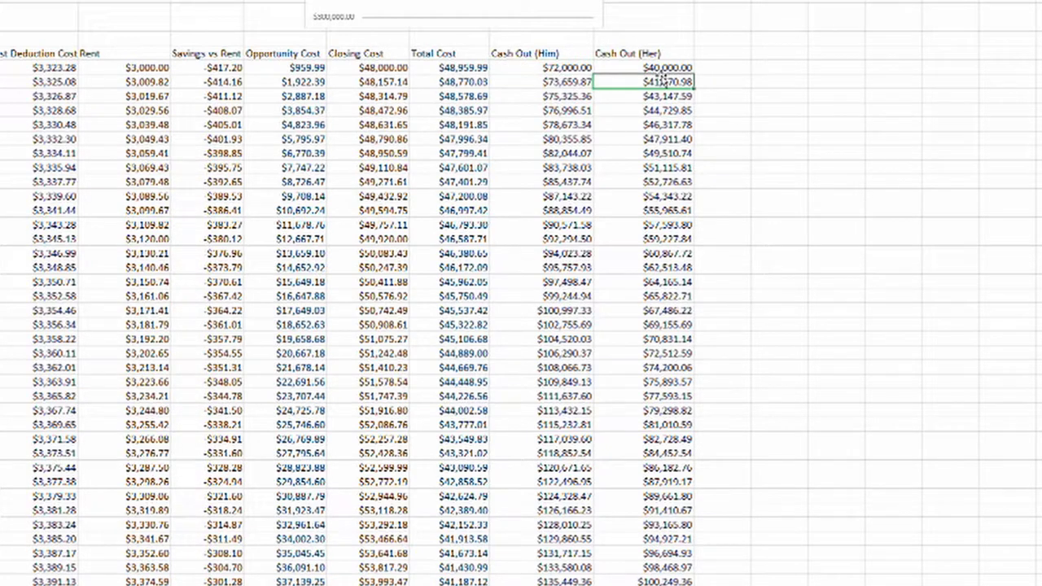
left_click(578, 65)
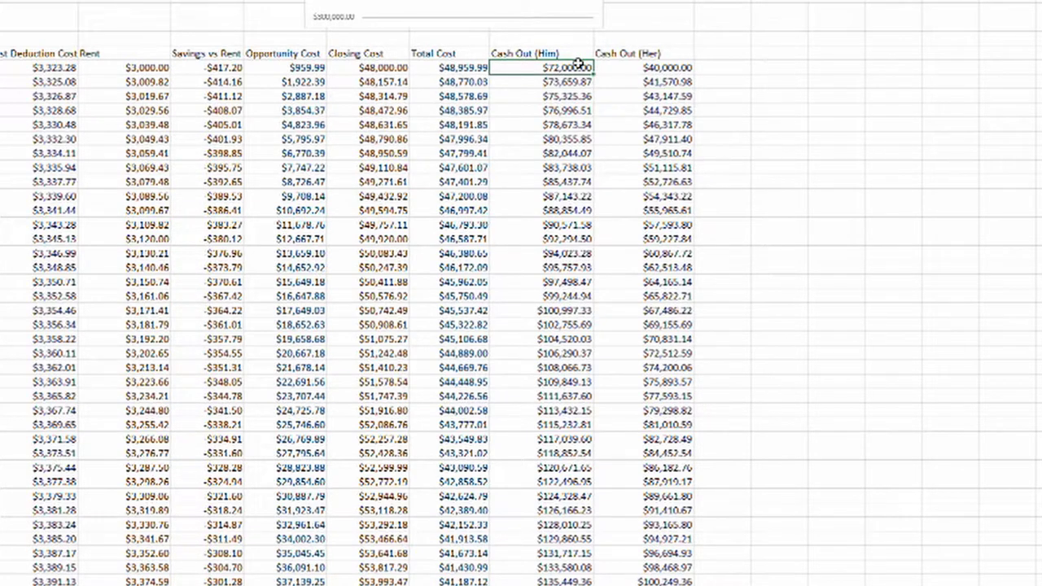
Match the Cash Out columns to their period numbers and highlight the whole row for period 36.
left_click(664, 23)
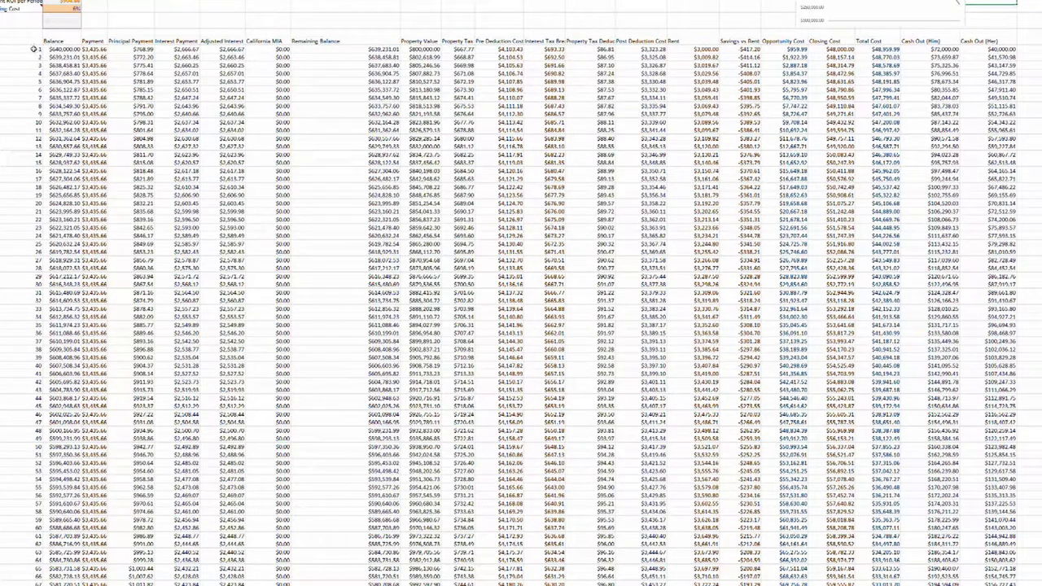
left_click(921, 50)
left_click(1011, 50)
scroll(35, 366, "down", 3)
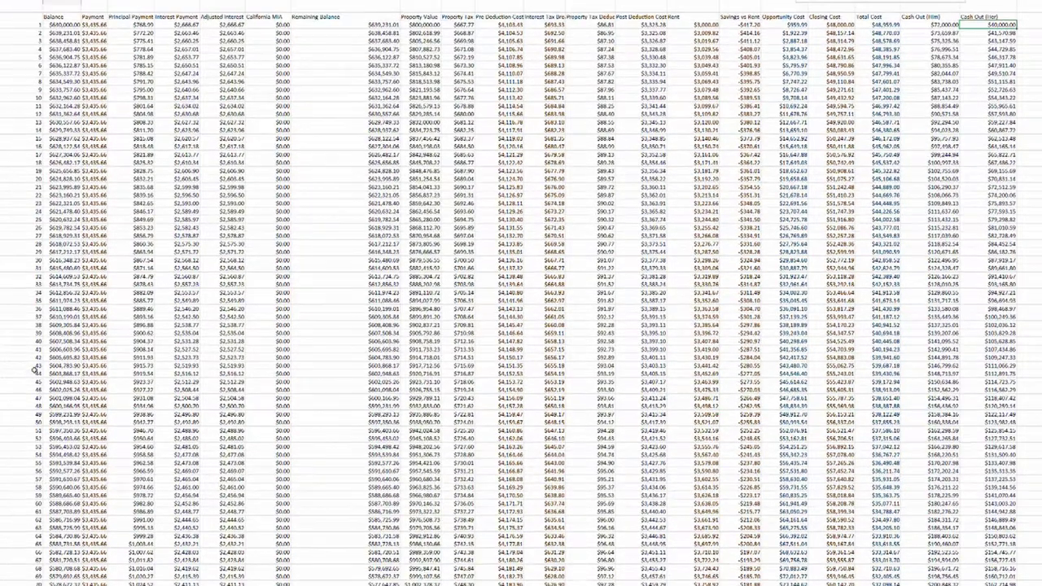
scroll(35, 370, "up", 1)
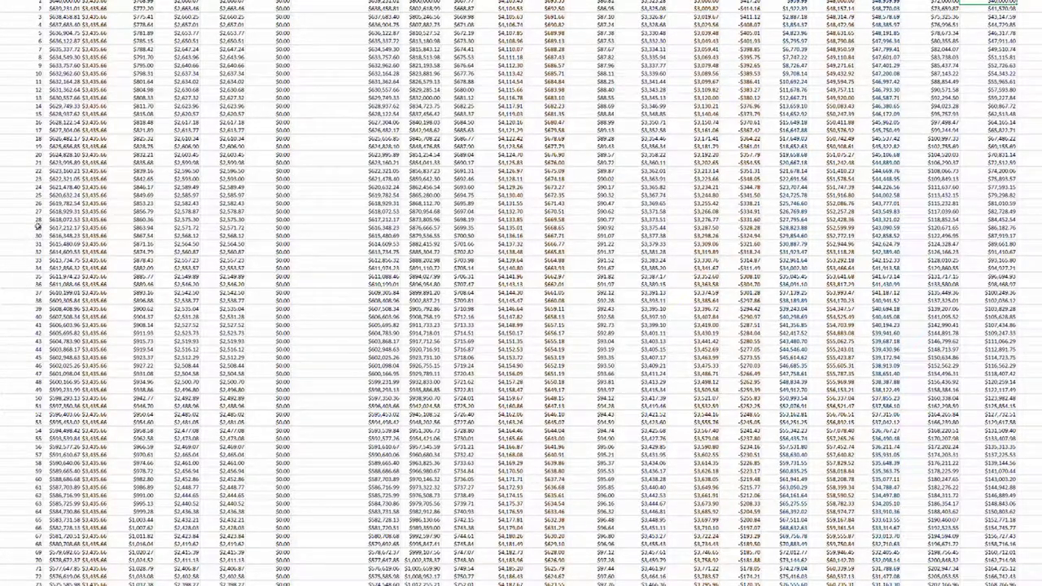
left_click(21, 282)
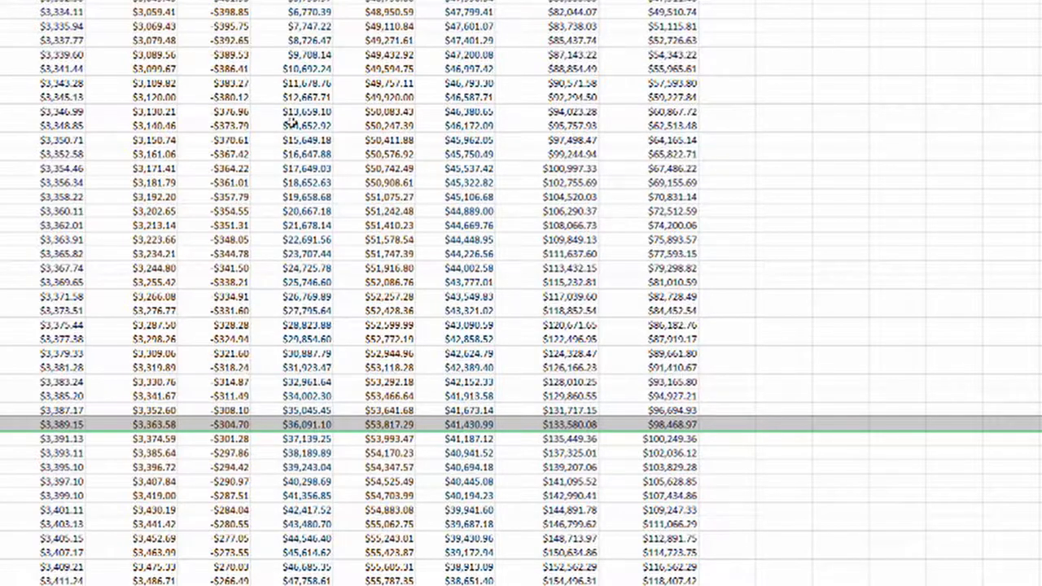
Follow both Cash Out columns down past period 36 and find the period in which Cash Out (Her) reaches $200,000.
scroll(579, 525, "down", 2)
scroll(576, 525, "down", 3)
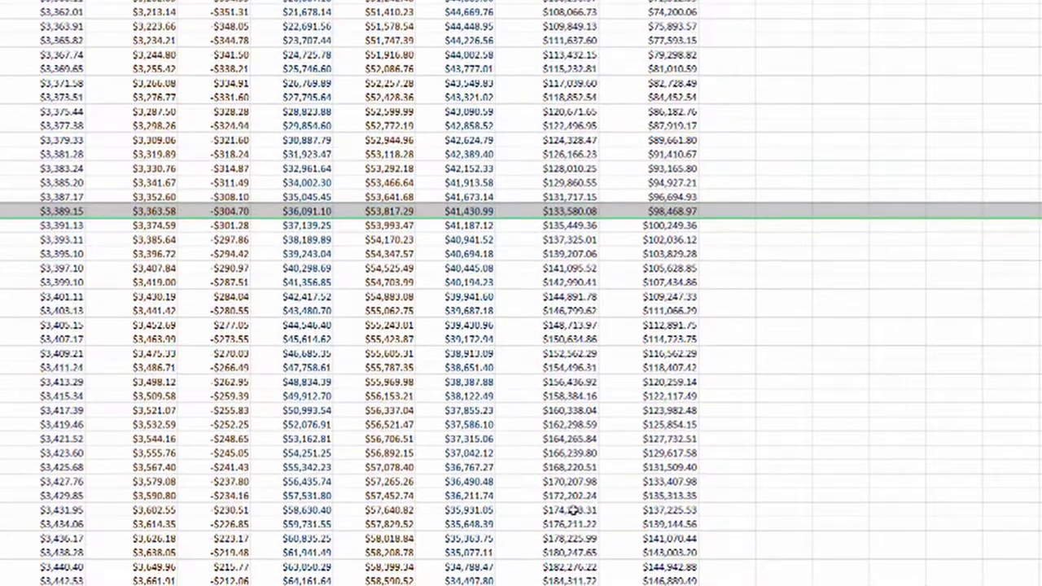
scroll(570, 517, "down", 2)
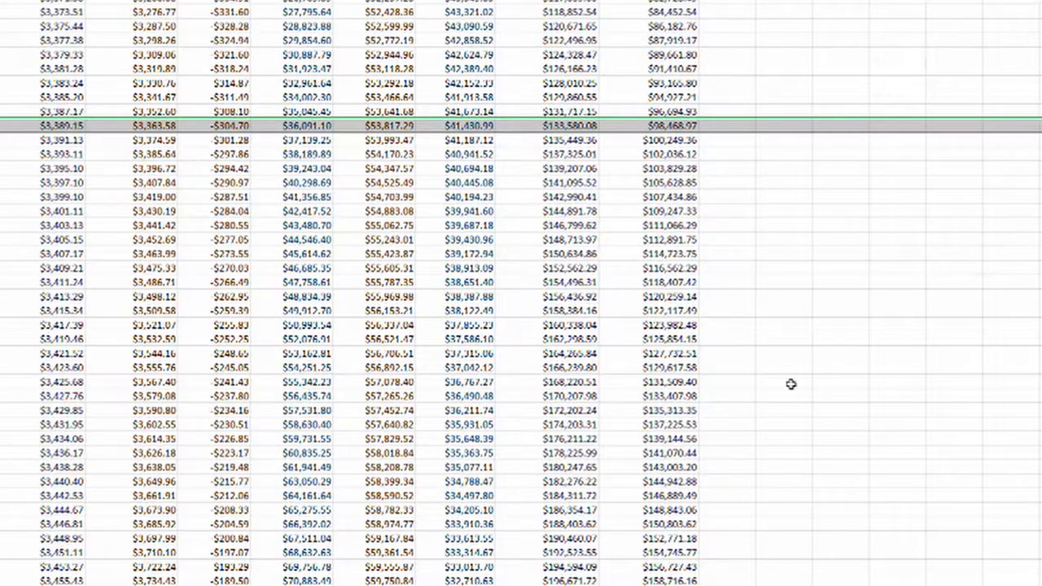
scroll(756, 374, "down", 5)
scroll(730, 544, "down", 3)
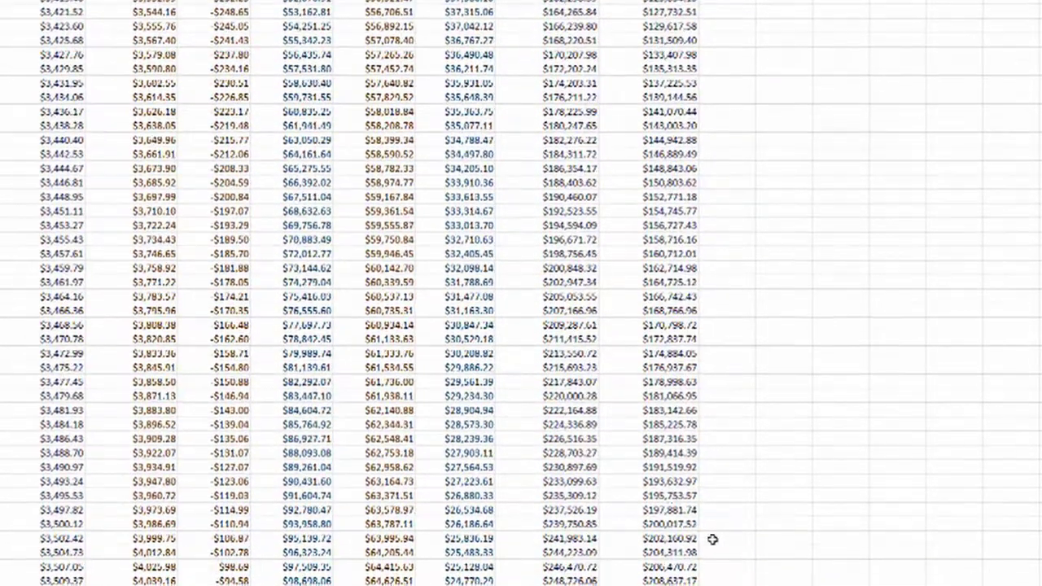
left_click(571, 524)
left_click(643, 524)
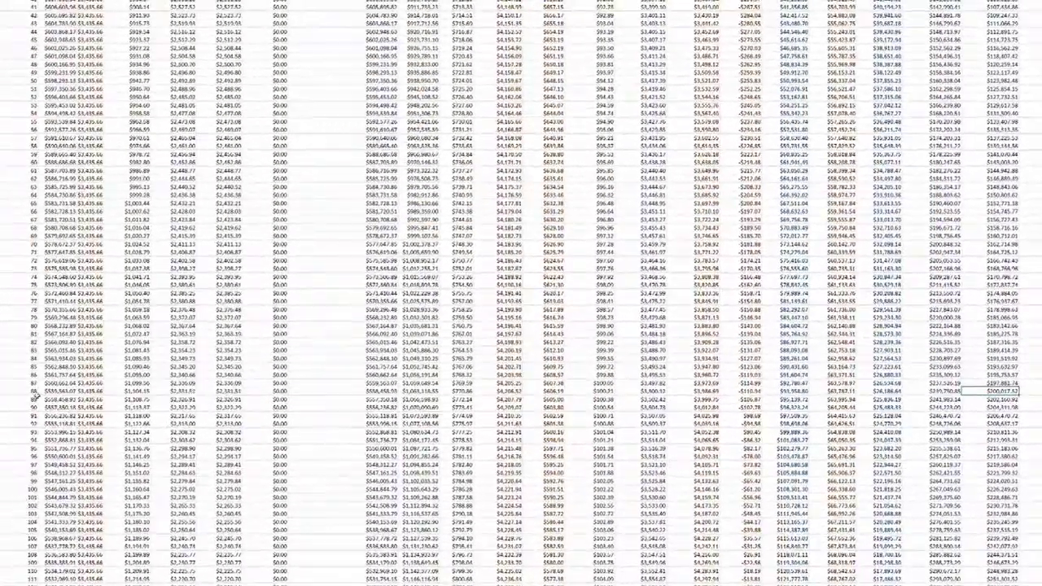
left_click(35, 392)
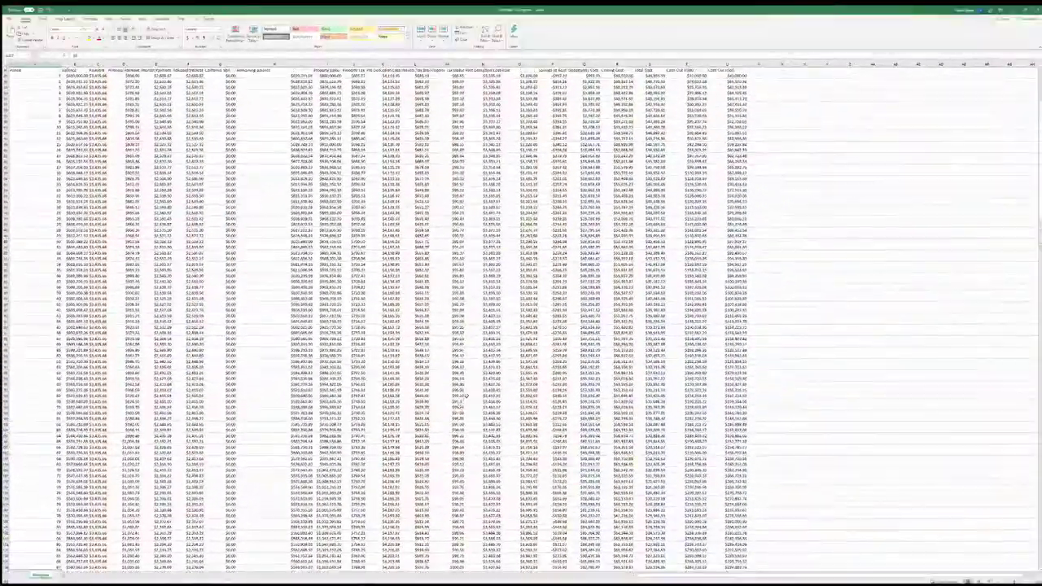
Return to the start of the sheet and review the loan input fields from Property Value down to APR.
scroll(466, 396, "up", 6)
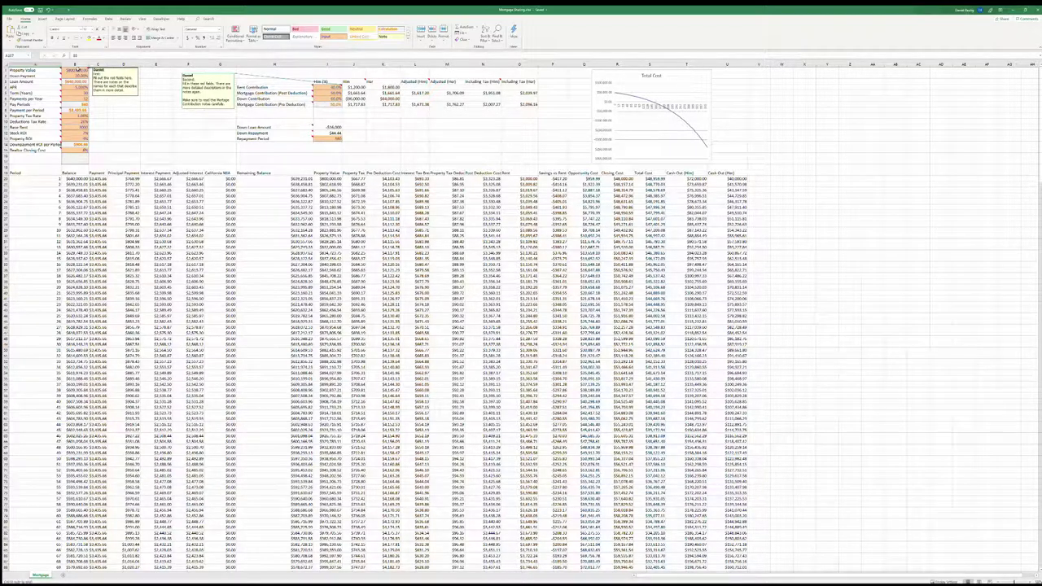
key("Down")
key("Down")
key("Down")
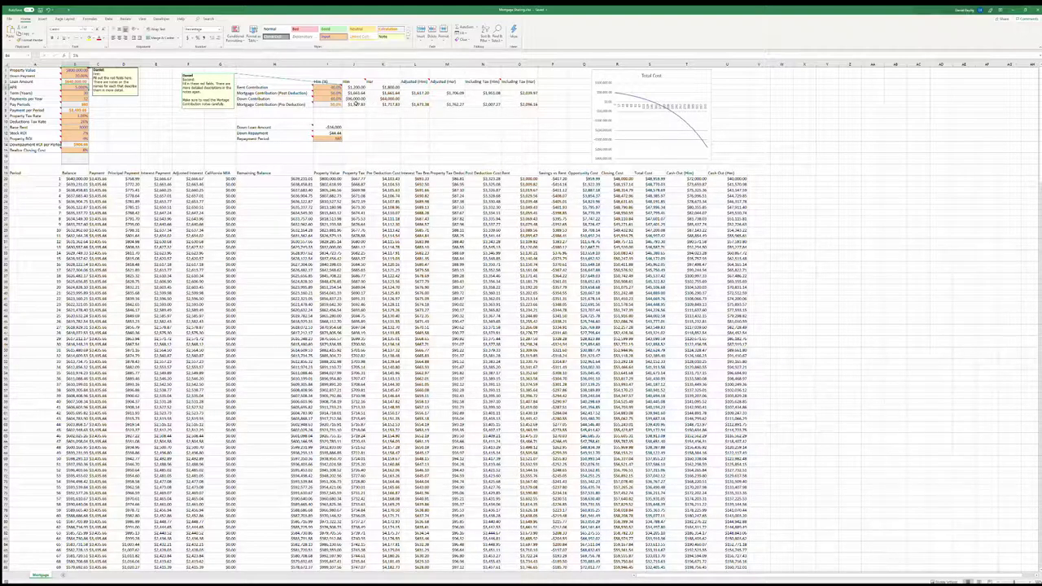
Review the post-deduction payment split across both people, the Total Cost chart and the Cash Out (Him) heading.
left_click_drag(354, 103, 534, 93)
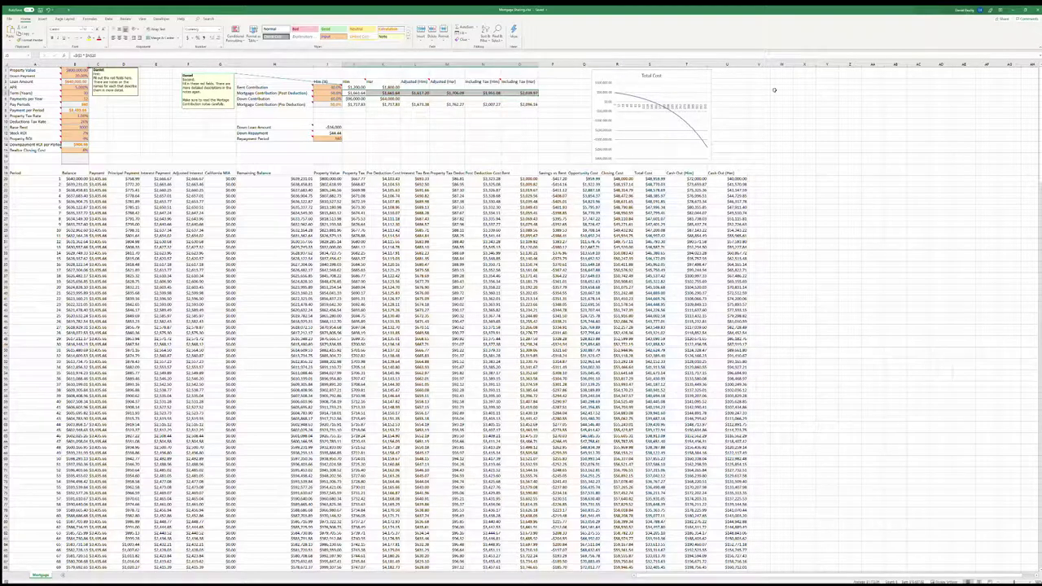
left_click(704, 94)
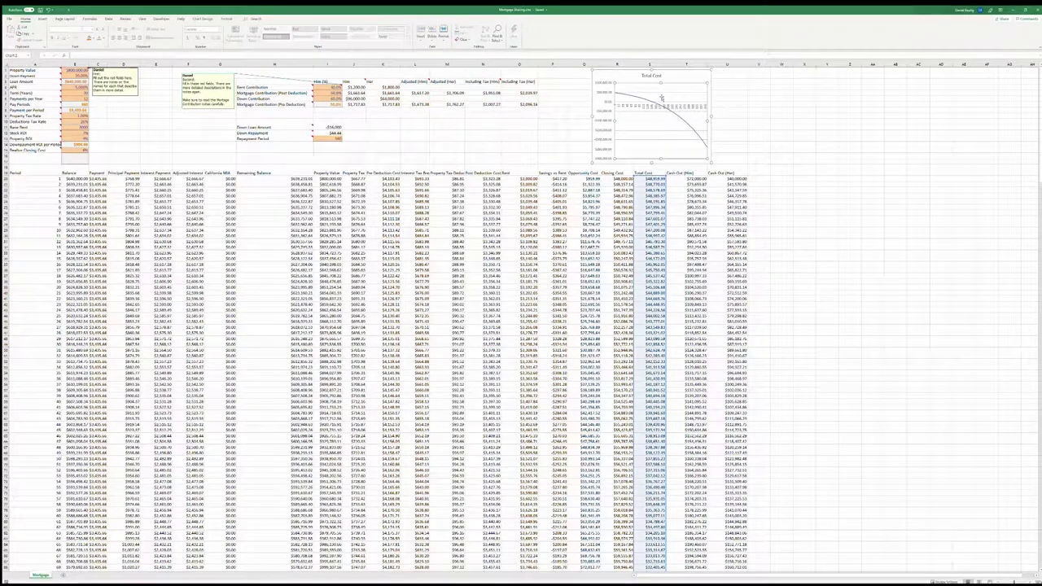
left_click(745, 116)
left_click(687, 173)
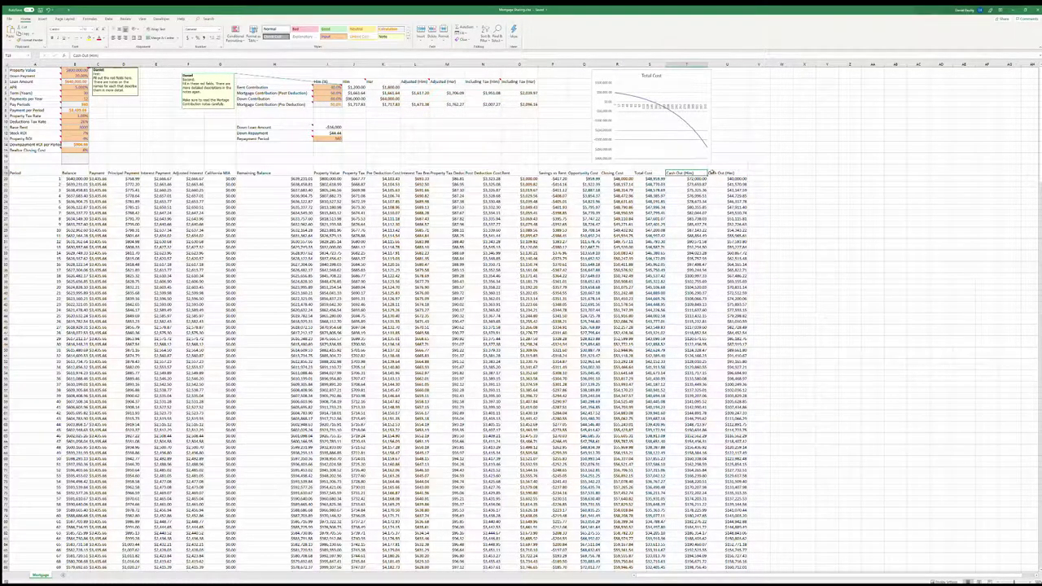